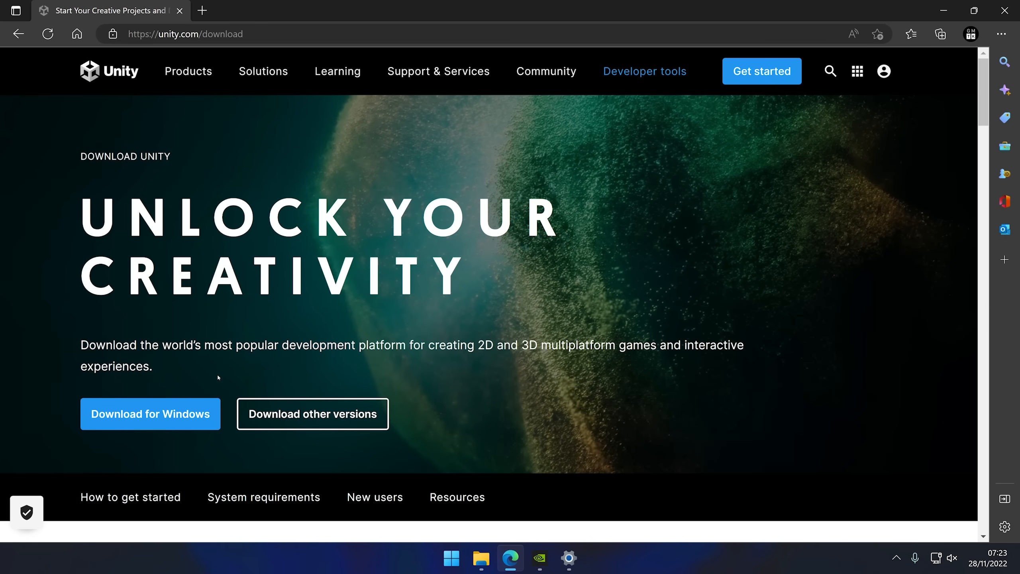
- Download Unity for Windows and open the account registration form from Unity Hub
click(150, 413)
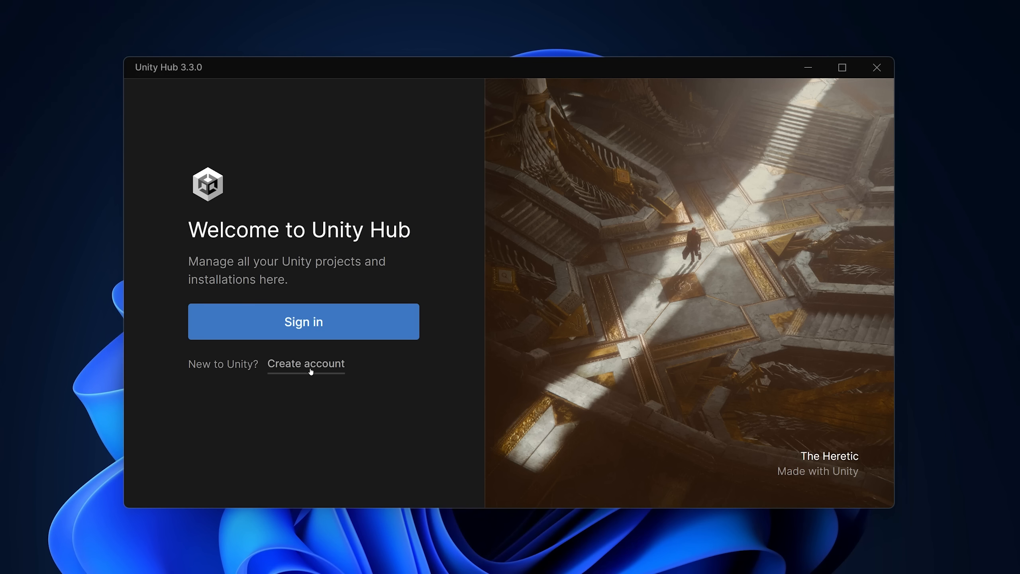
click(311, 371)
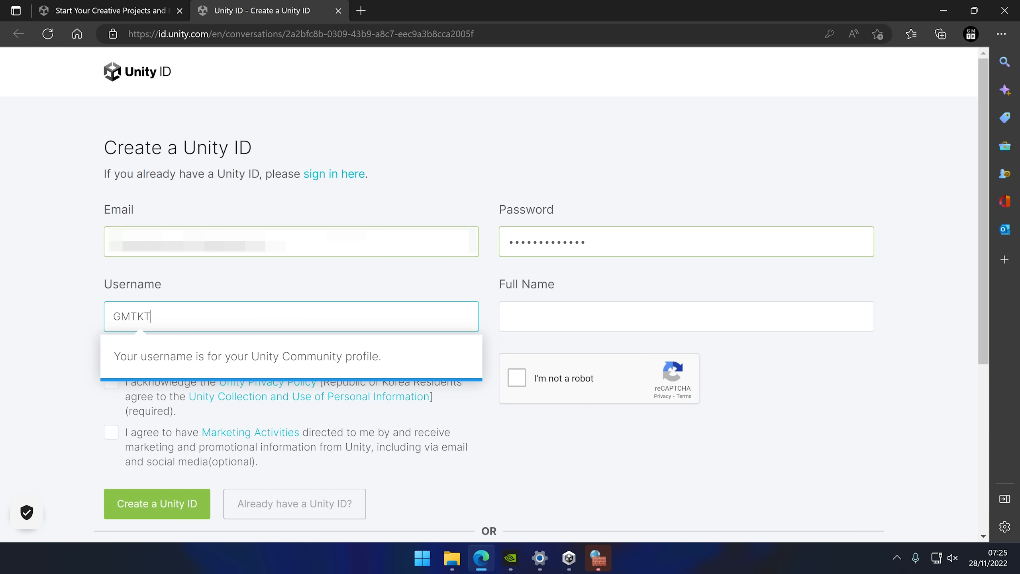
- Fill in the username and the full name on the Unity ID registration form
text(est)
key(Tab)
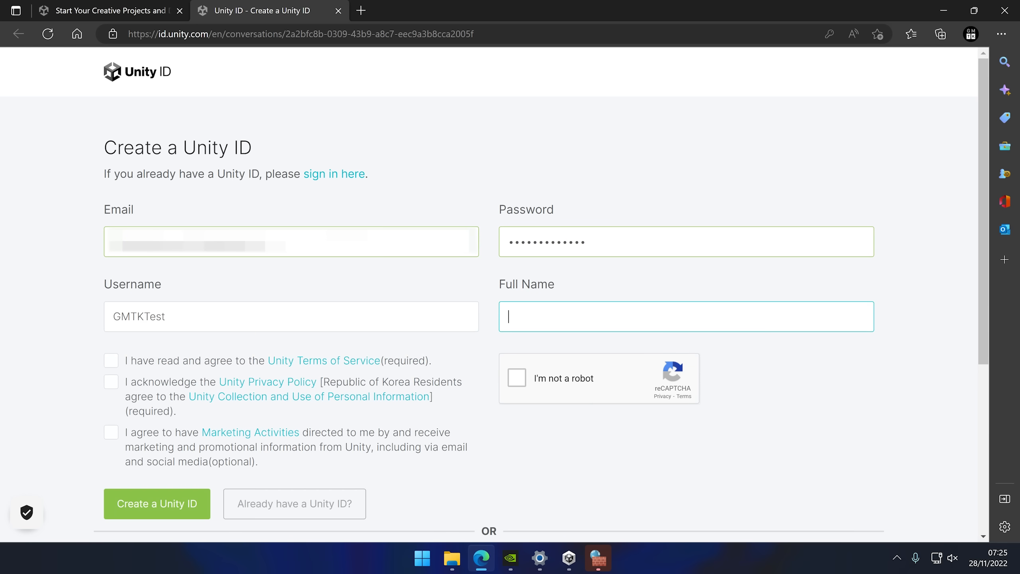
text(Gi)
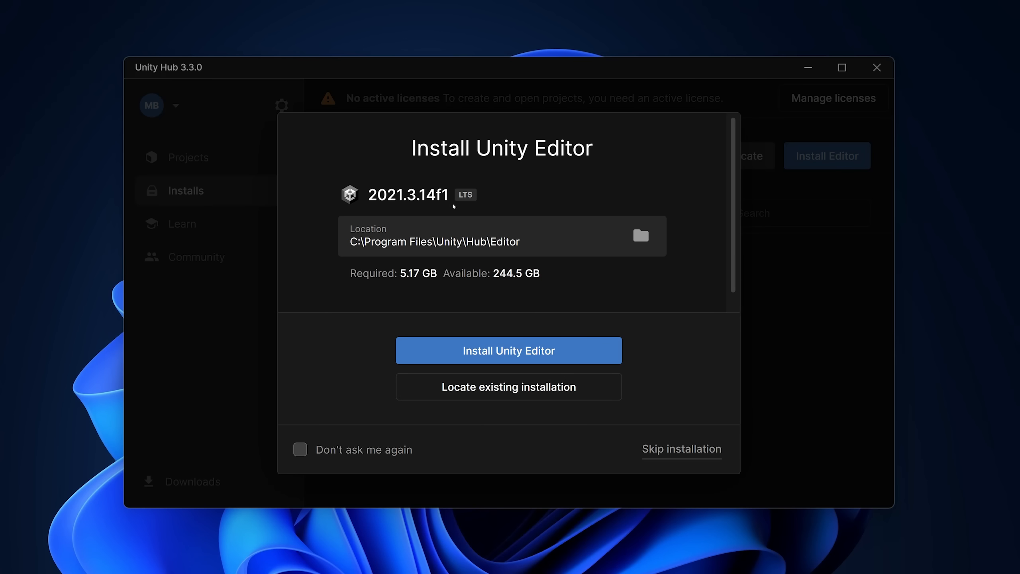
- Install Unity Editor 2021.3.14f1 and add its Microsoft Visual Studio Community 2019 module, accepting the license terms
click(497, 352)
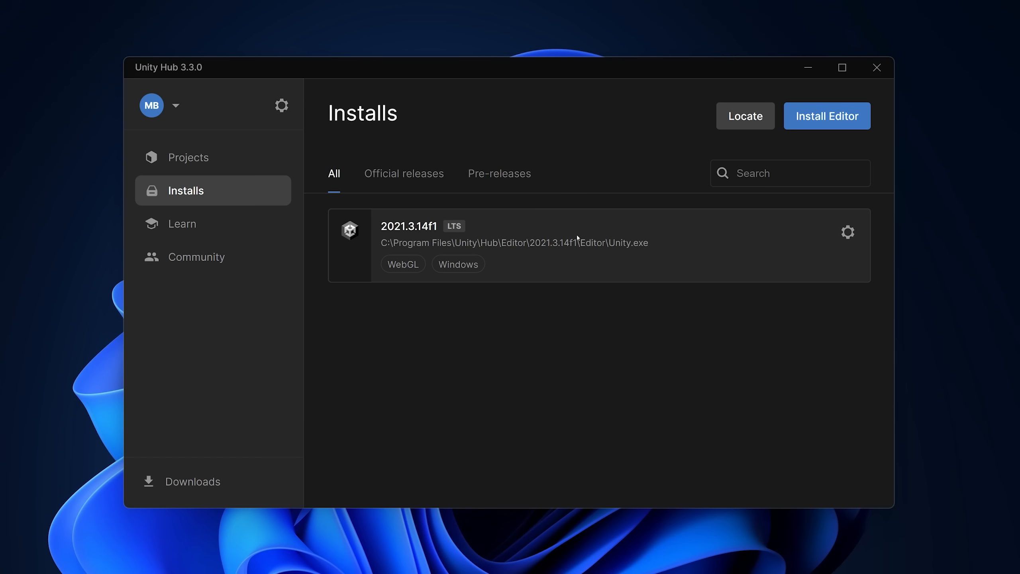
click(848, 232)
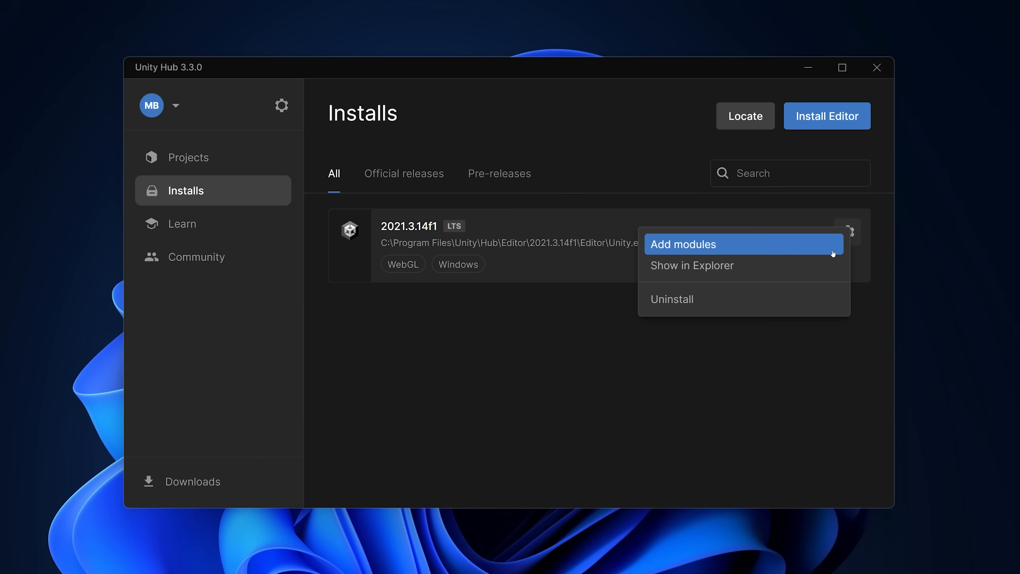
click(719, 244)
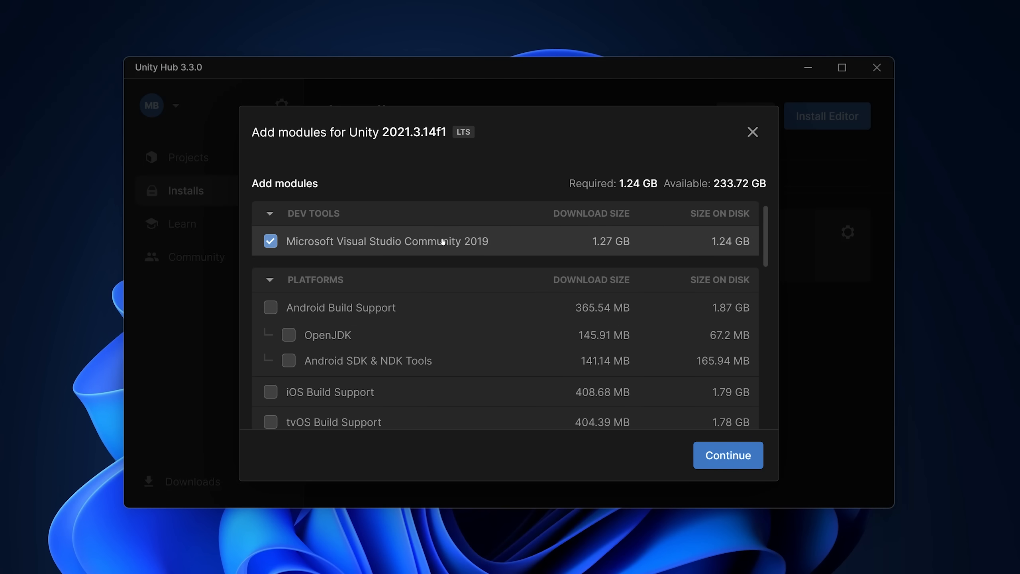
click(734, 456)
click(403, 335)
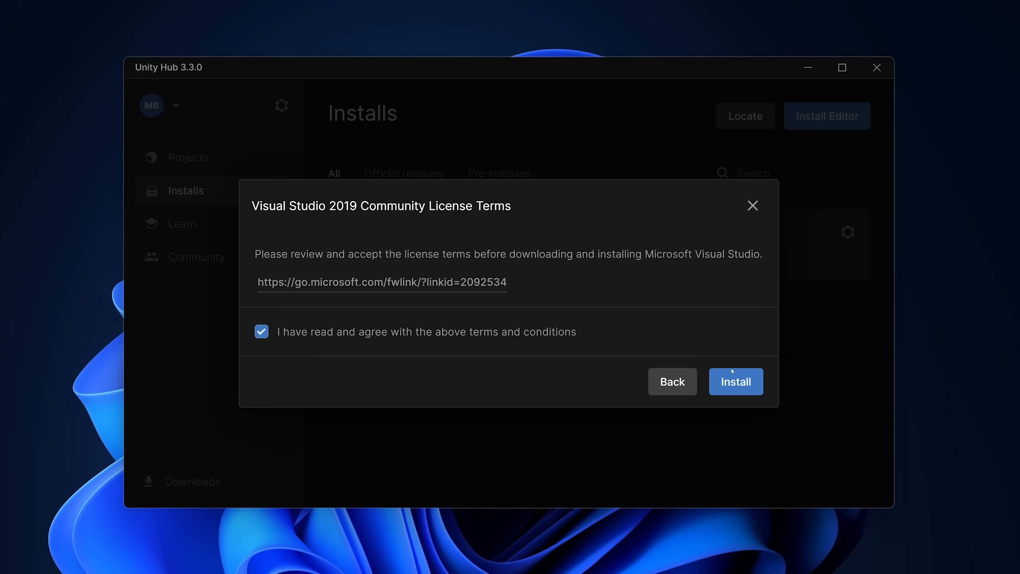
click(739, 382)
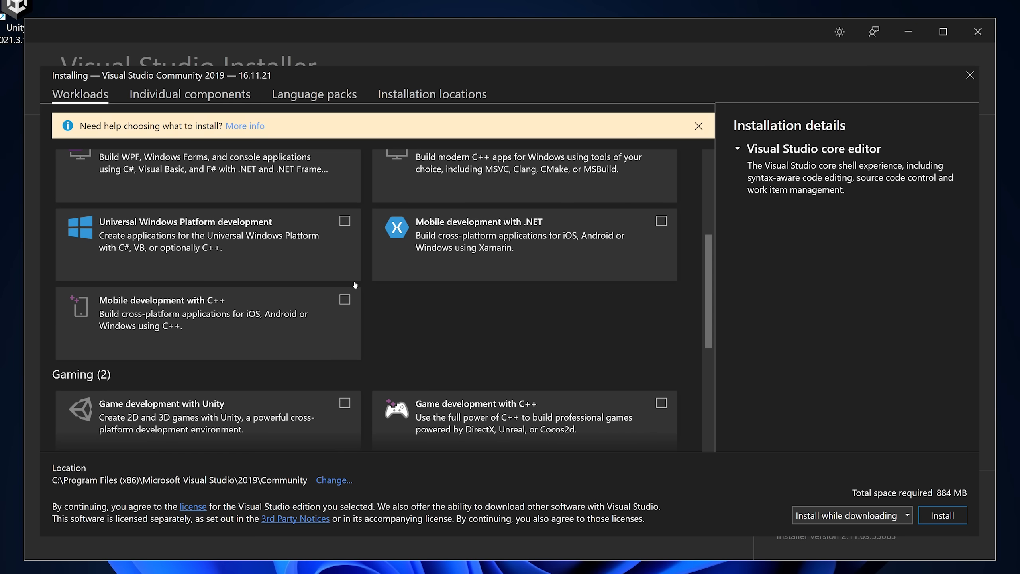
- Install Visual Studio Community 2019 with the Game development with Unity workload, excluding the optional Unity Hub
scroll(359, 266, up, 3)
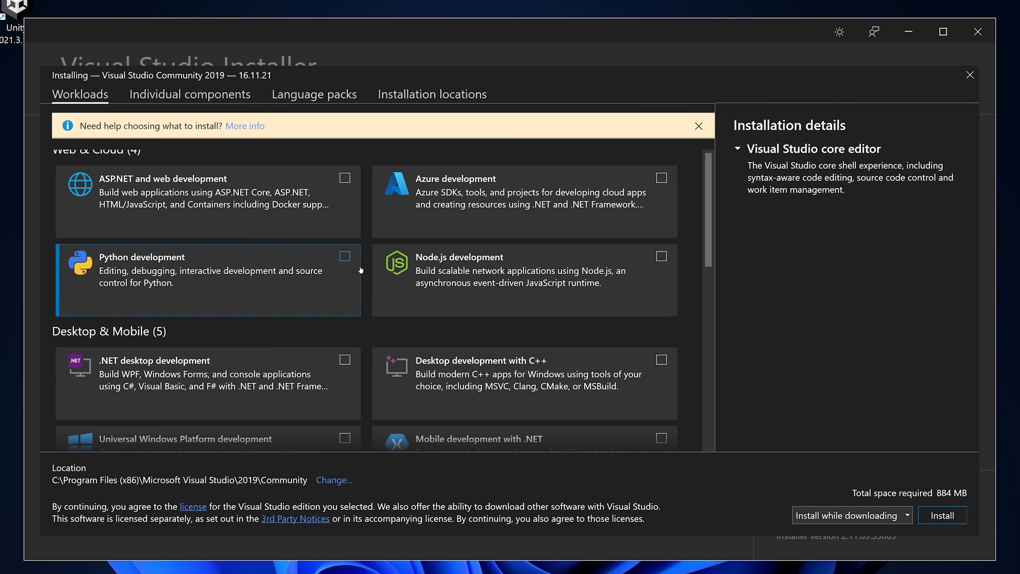
scroll(359, 267, down, 4)
scroll(359, 266, down, 4)
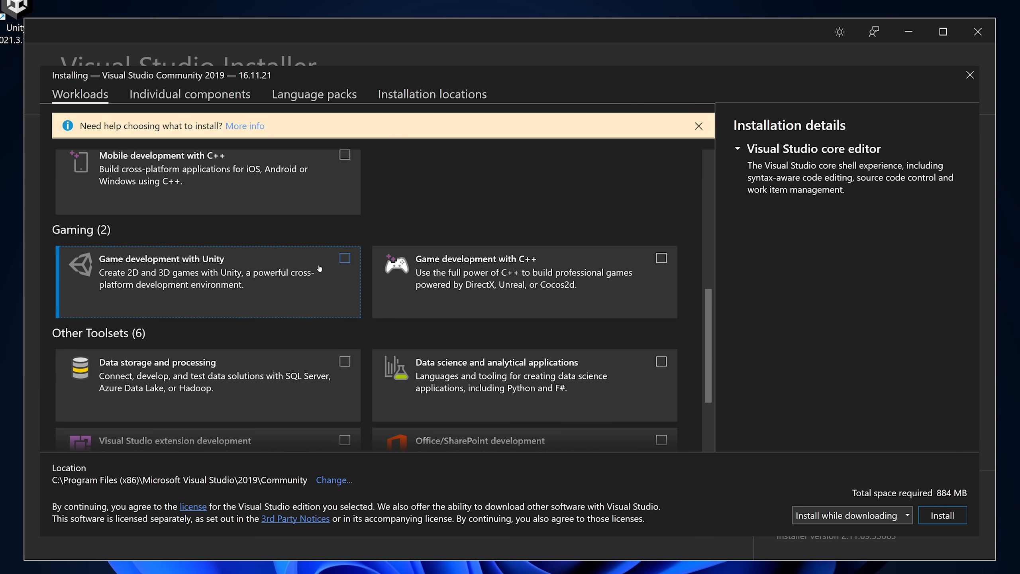
click(348, 281)
click(766, 249)
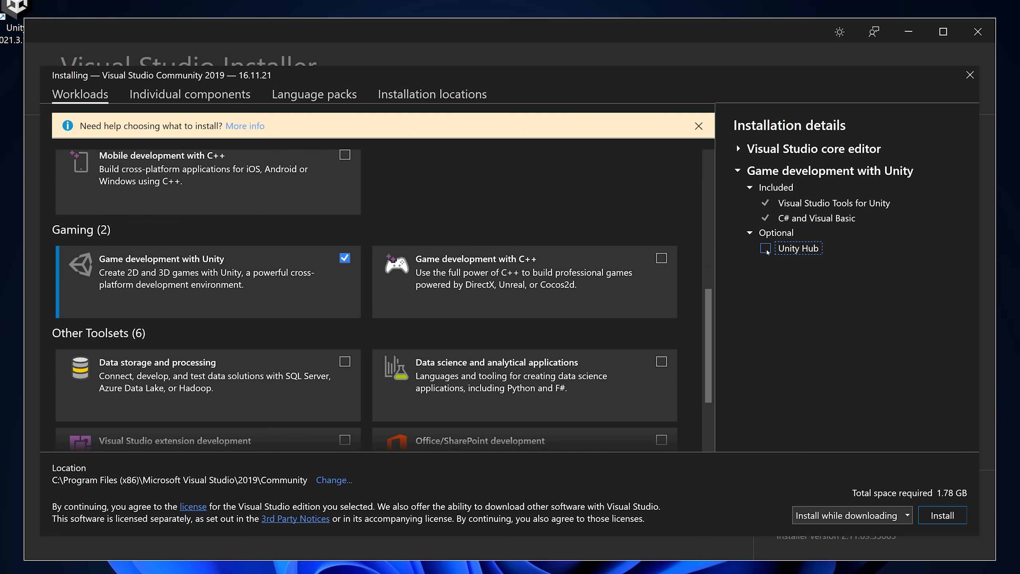
click(942, 515)
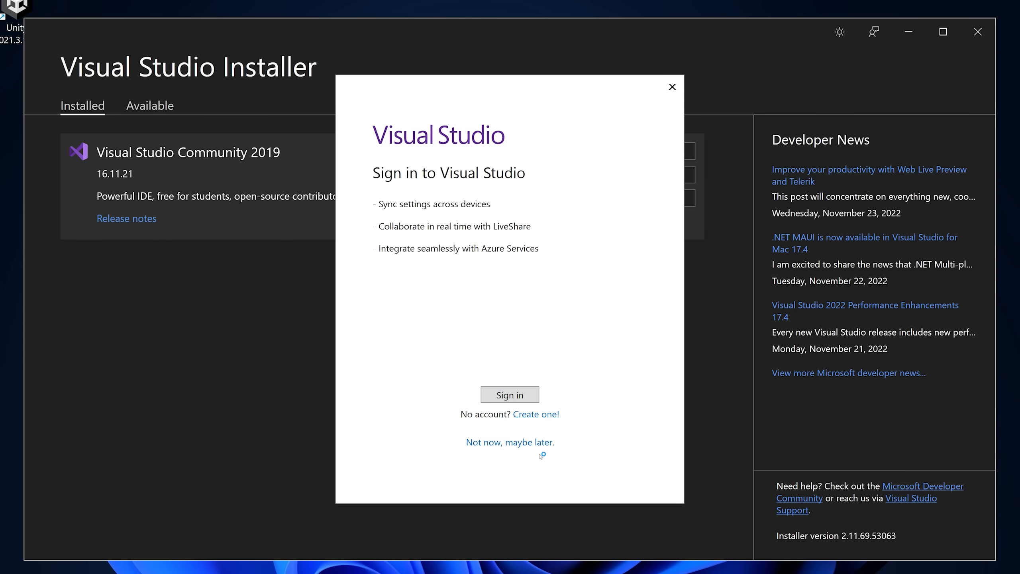
- Skip signing in to Visual Studio and exit its first-start setup
click(530, 444)
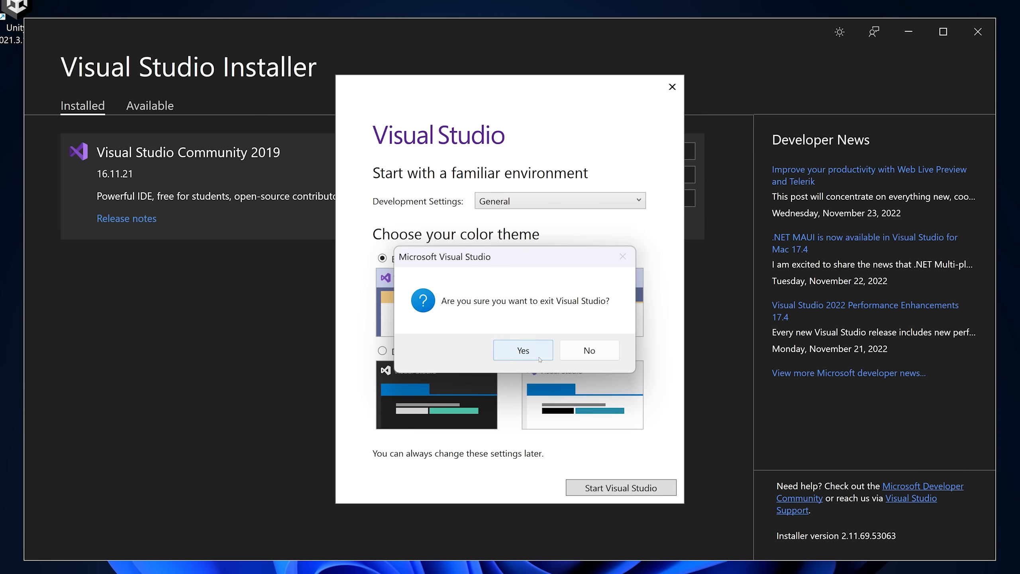
click(539, 347)
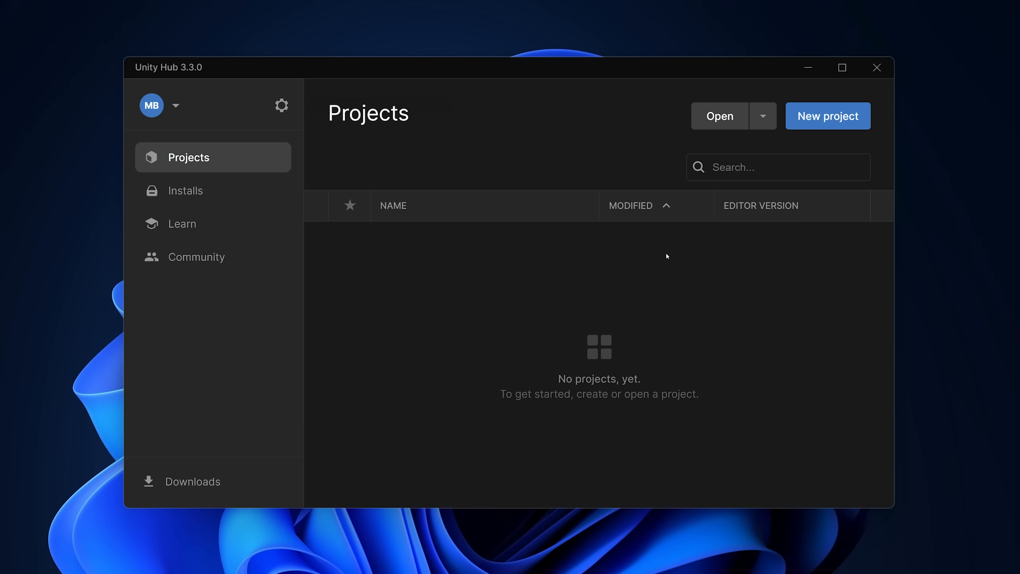
- Create a new project named Flarpy Blorb from the 2D Core template with editor version 2021.3.14f1
click(800, 118)
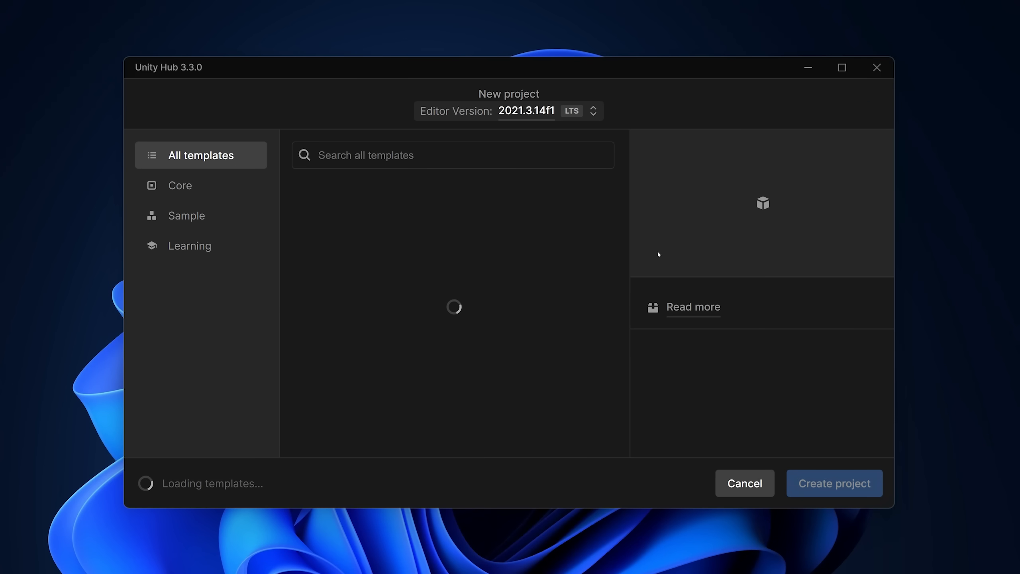
click(190, 246)
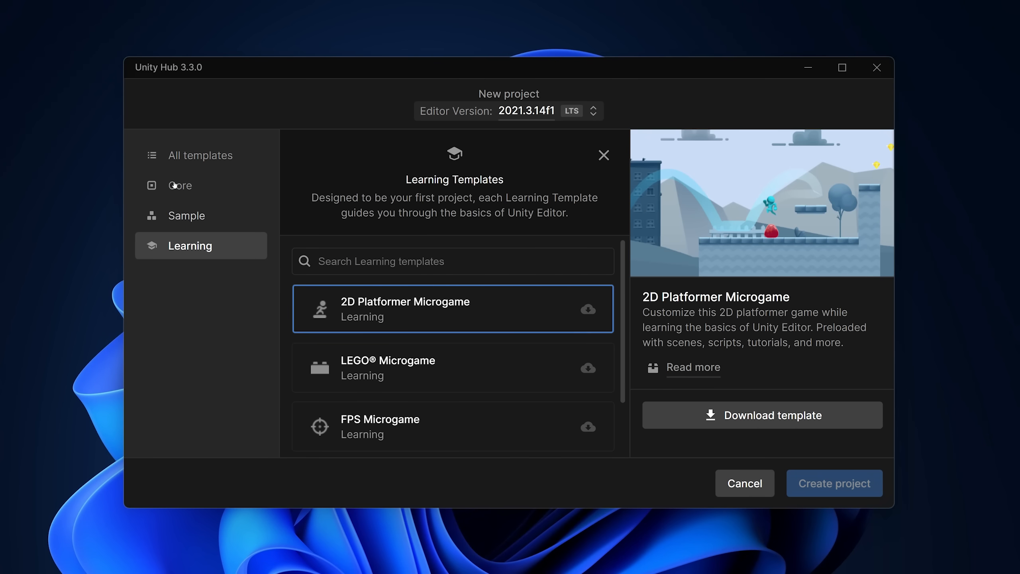
click(181, 166)
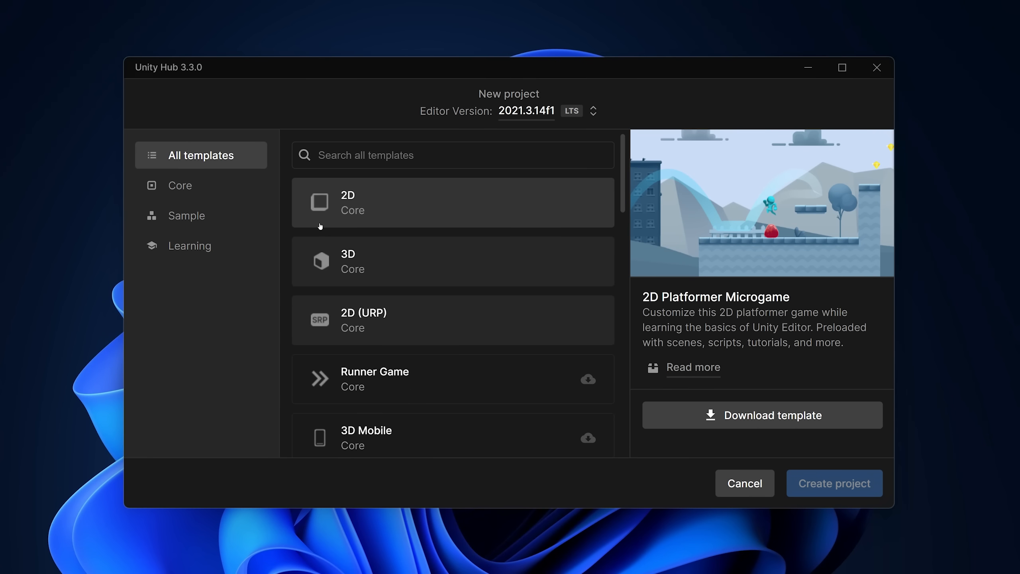
click(321, 225)
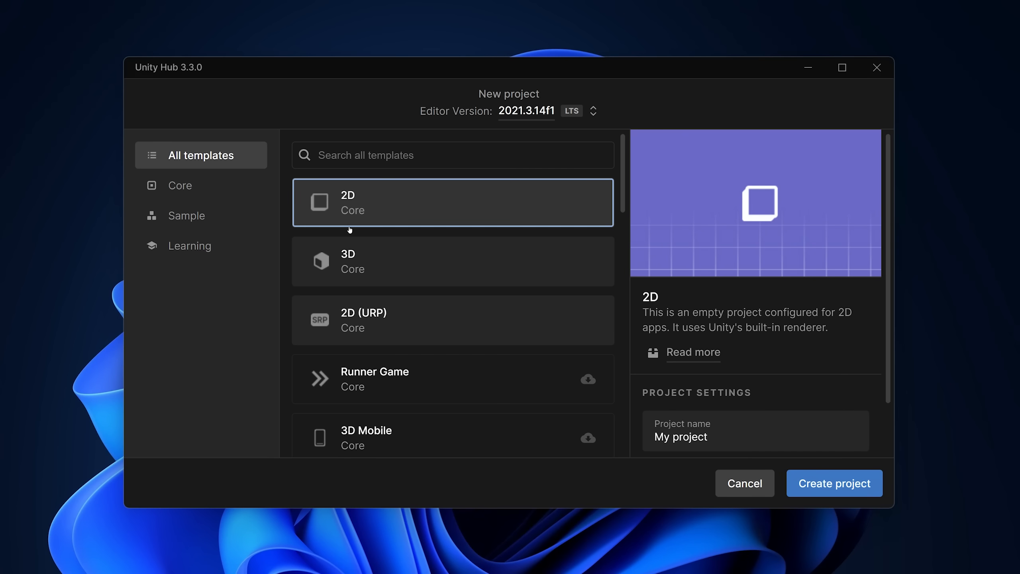
scroll(844, 365, down, 2)
triple_click(843, 365)
text(Flarpy Blorb)
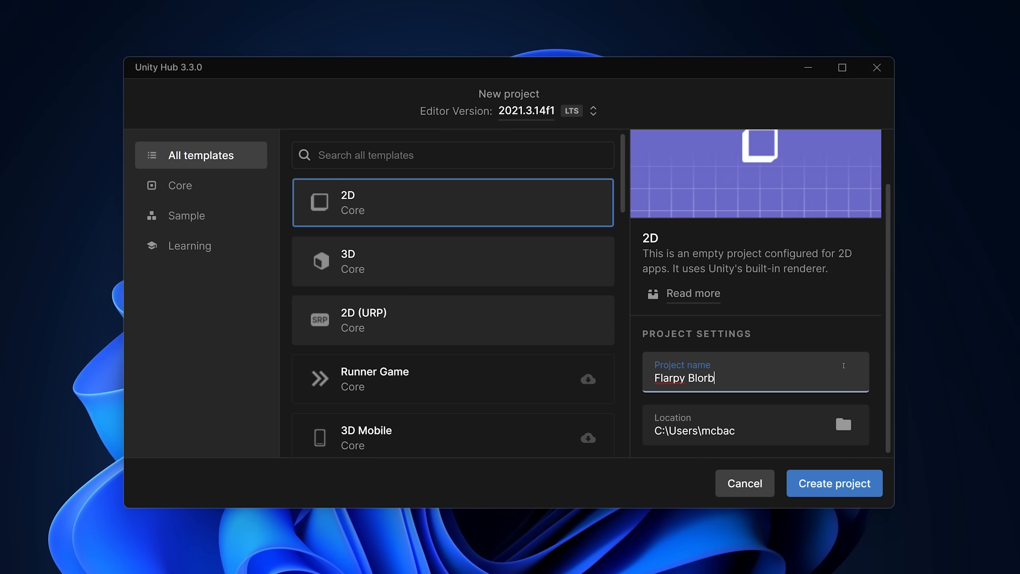
click(827, 483)
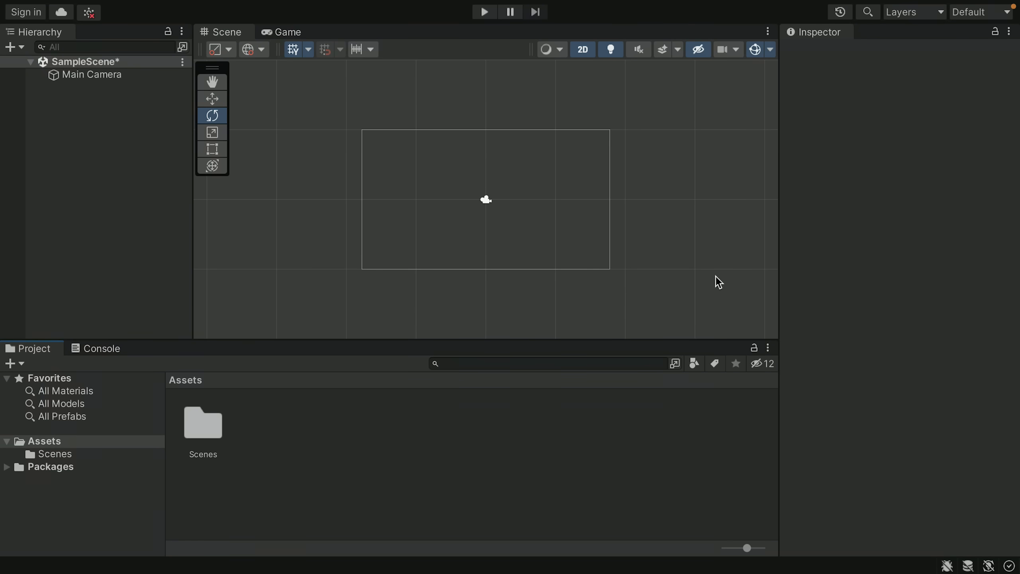
- Import birdbody.png and pipelonger.png from the Graphics folder into the project's Assets
right_click(315, 428)
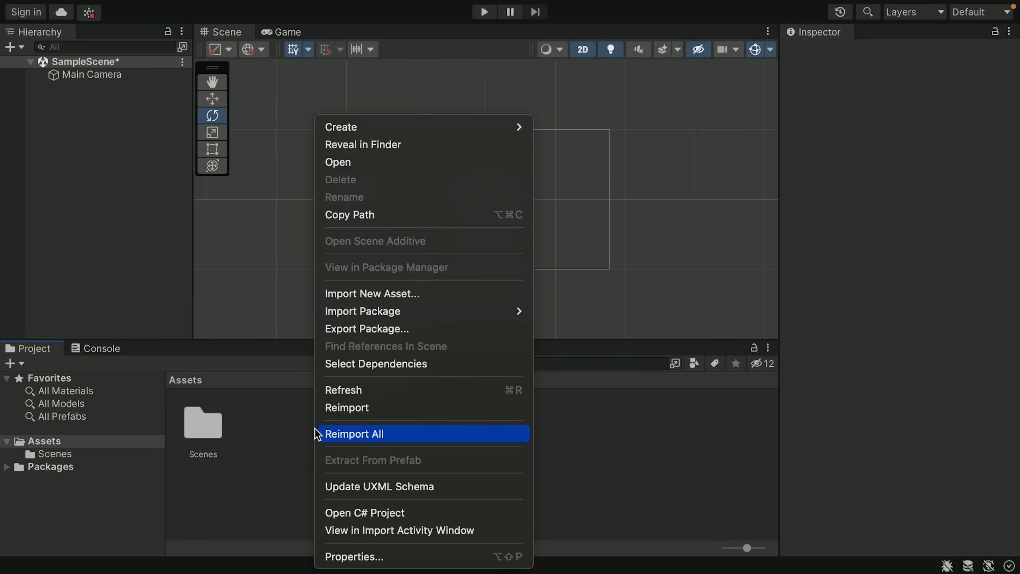
click(354, 296)
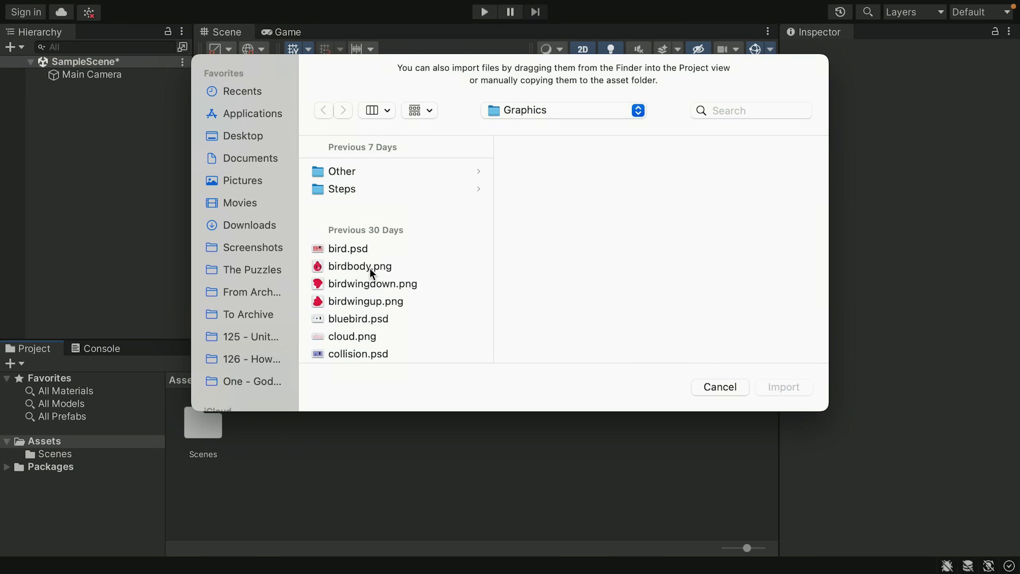
click(370, 267)
scroll(375, 293, down, 5)
scroll(378, 306, up, 5)
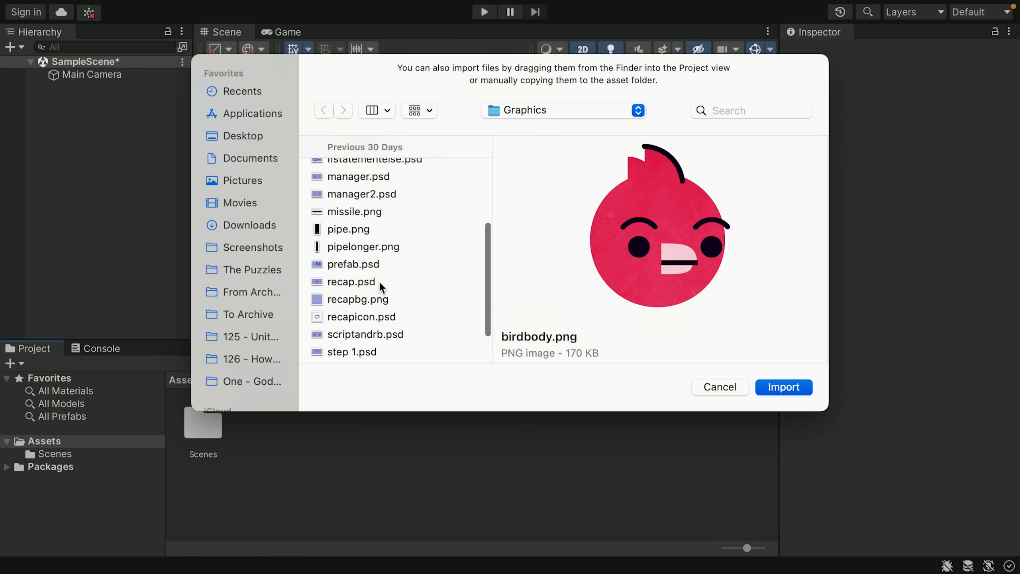
super+click(367, 249)
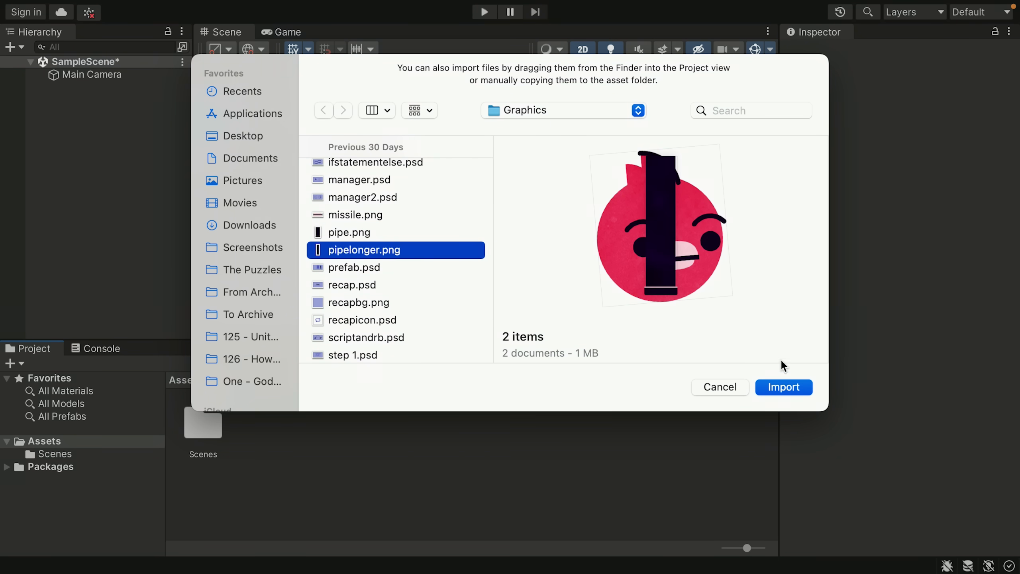
click(784, 387)
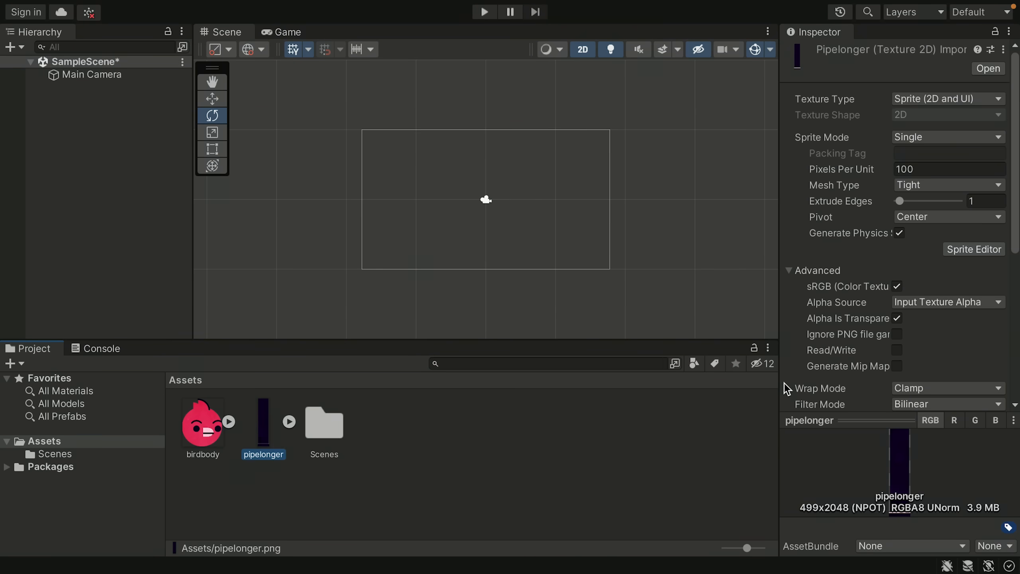
click(593, 437)
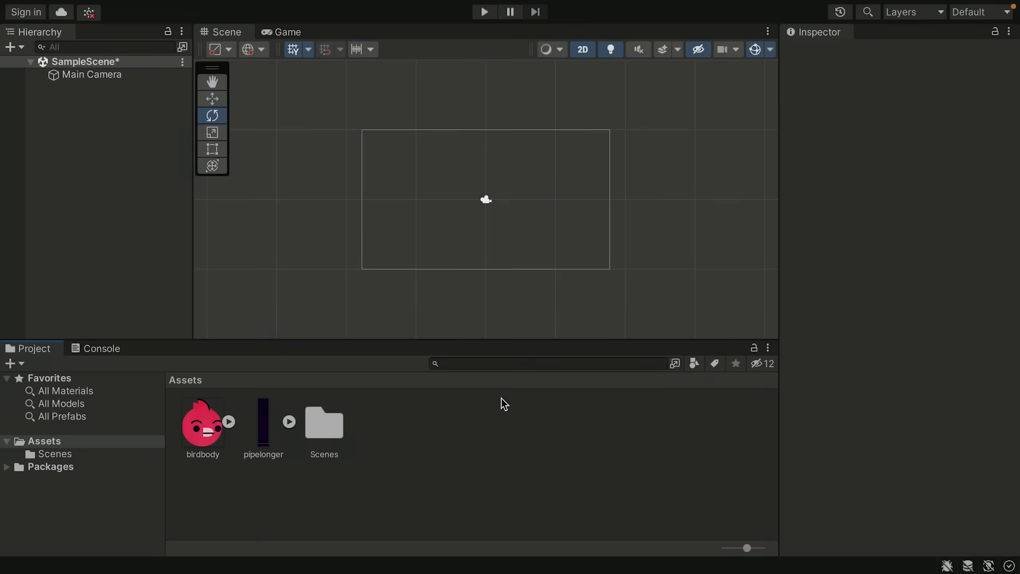
- Create an empty game object in SampleScene and name it Bird
right_click(83, 173)
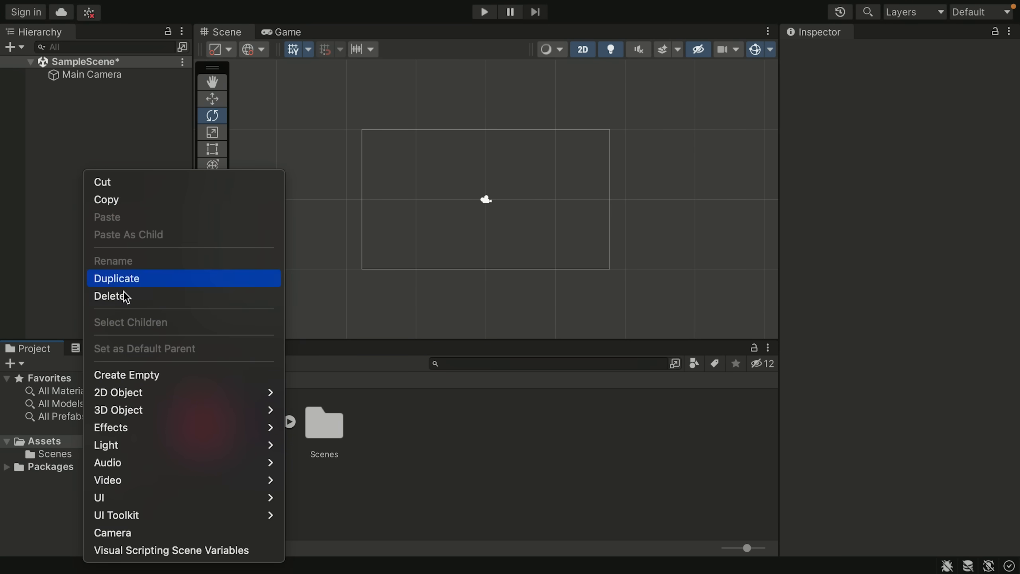
click(128, 370)
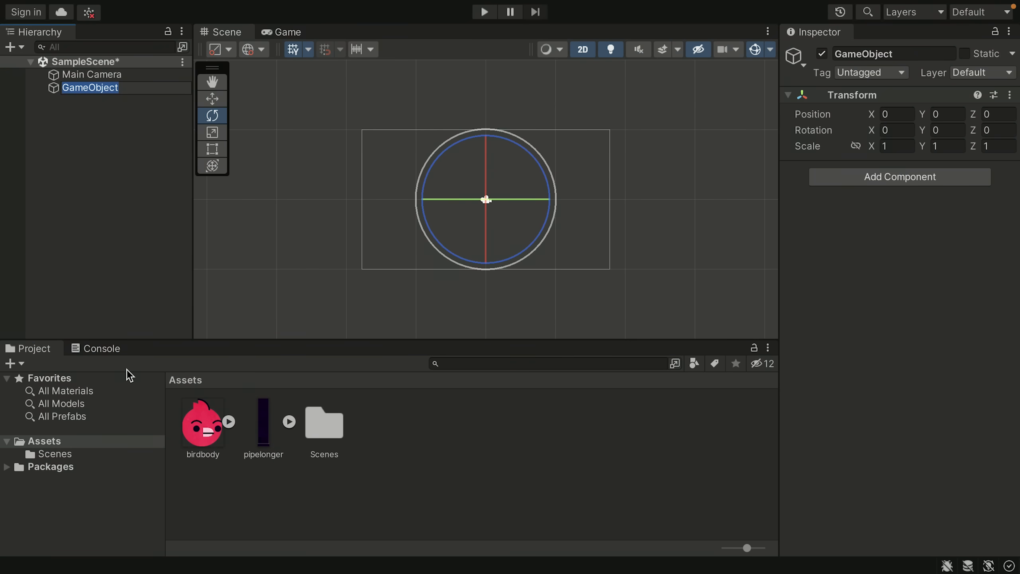
click(129, 259)
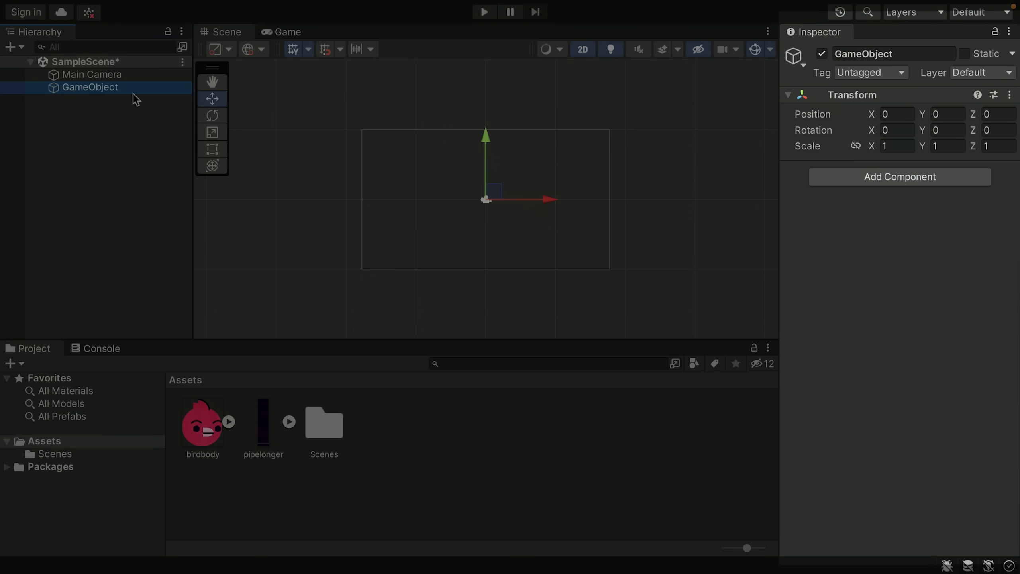
click(926, 54)
text(Bird)
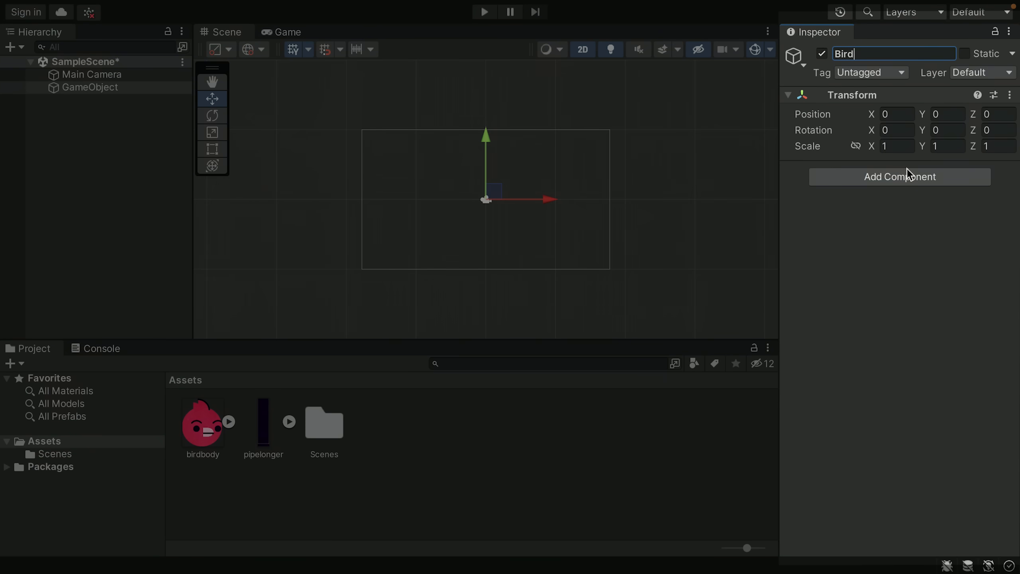
click(899, 263)
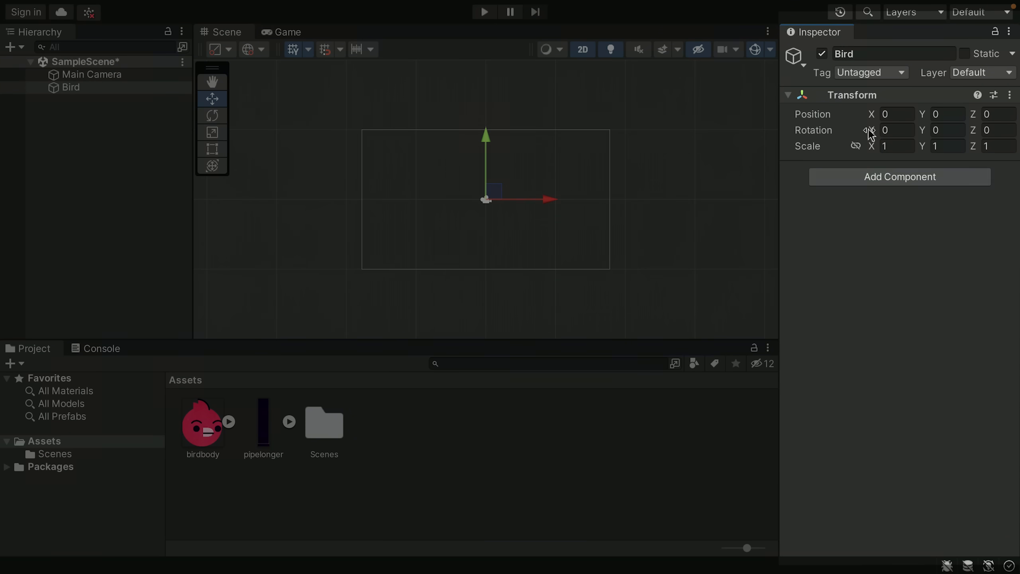
- Try shifting the Bird along the X axis and set its X position back to 0
mouse_move(871, 114)
mouse_down()
mouse_move(974, 121)
mouse_move(827, 131)
mouse_move(954, 128)
mouse_move(879, 118)
mouse_up()
click(898, 115)
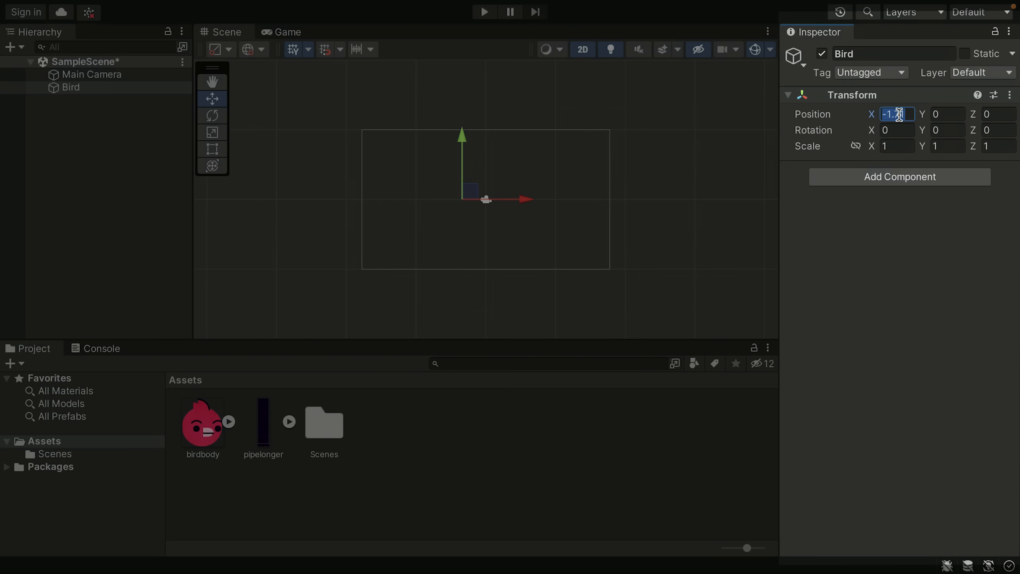
text(0)
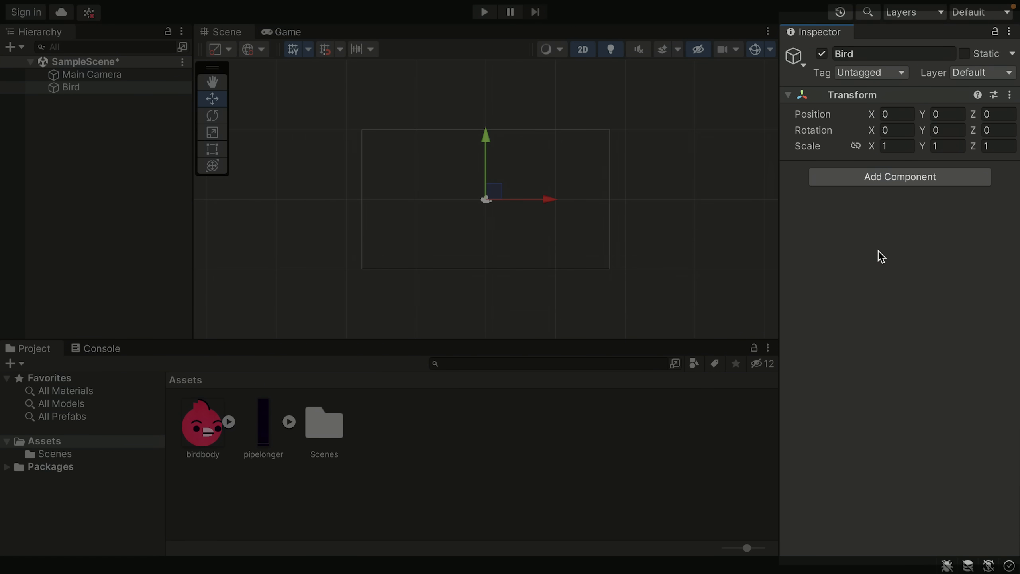
- Add a Sprite Renderer component to the Bird and assign the birdbody image as its sprite
click(904, 177)
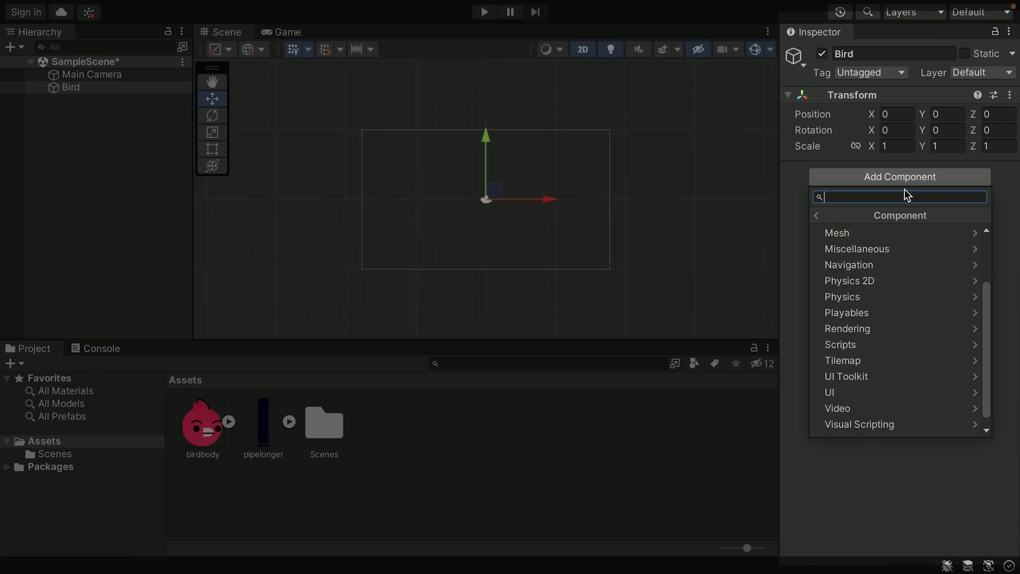
click(860, 328)
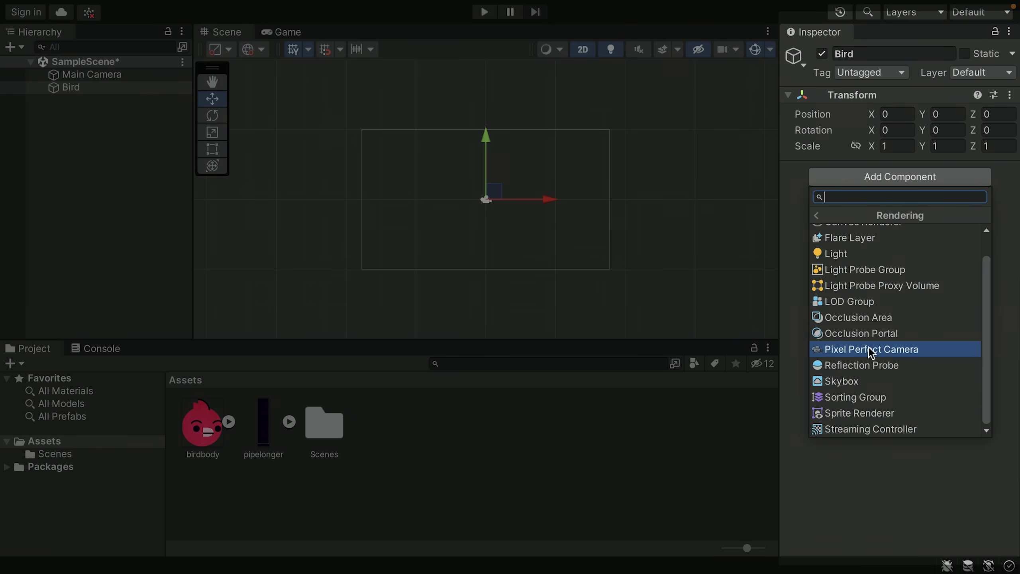
click(870, 416)
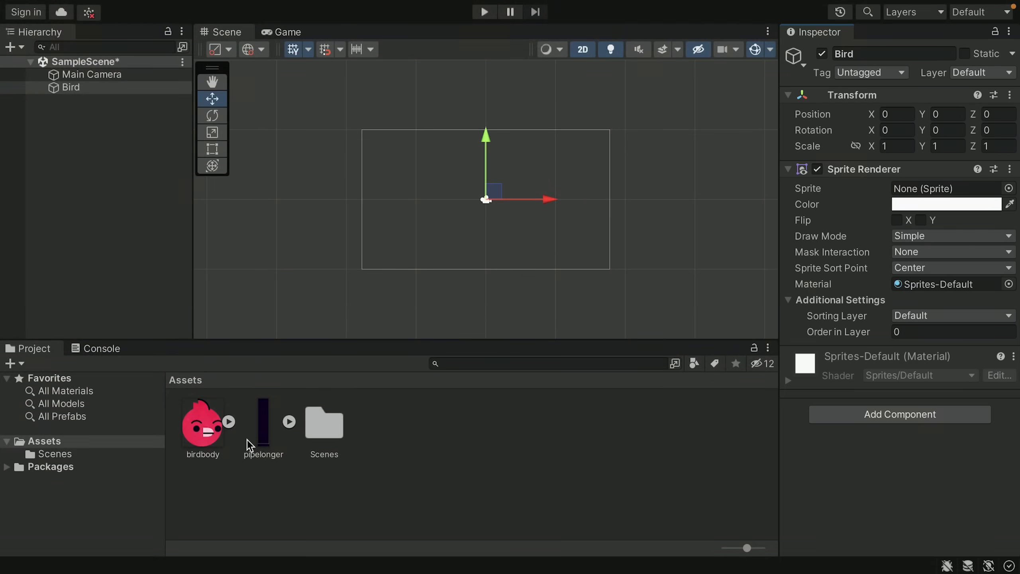
drag(208, 439, 921, 186)
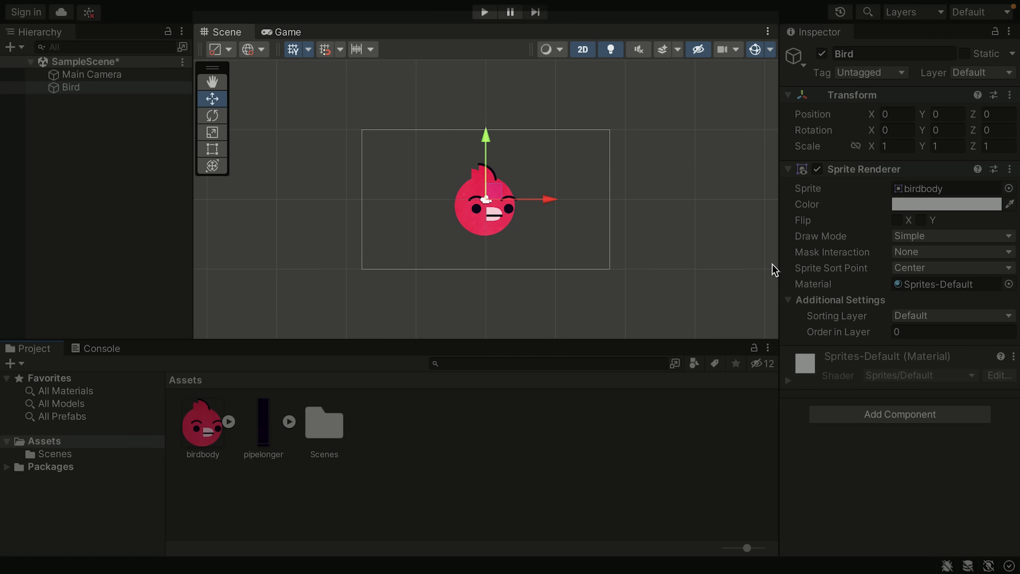
- Try moving the Bird and scaling it up to about 2.33 in the scene, undoing both changes
drag(500, 195, 551, 222)
key(ctrl+z)
click(221, 136)
drag(486, 198, 561, 151)
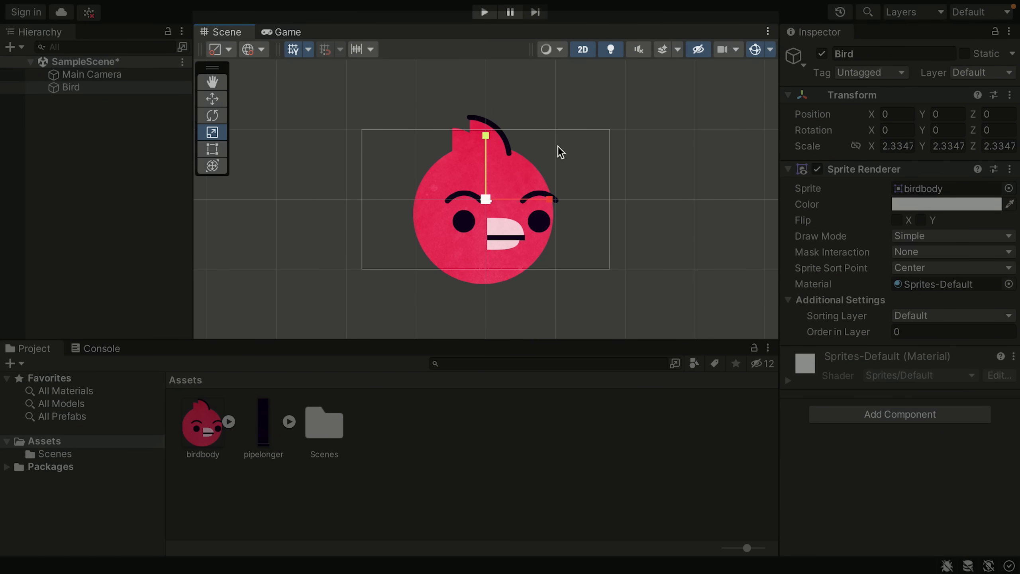
key(ctrl+z)
- Show the Game view and set its display resolution to Full HD (1920x1080)
click(283, 34)
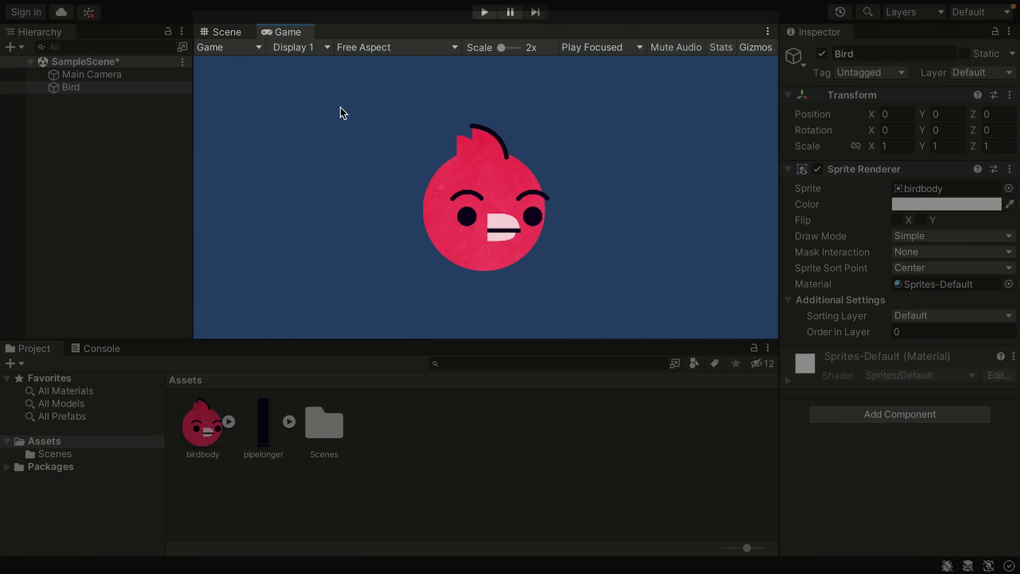
click(367, 47)
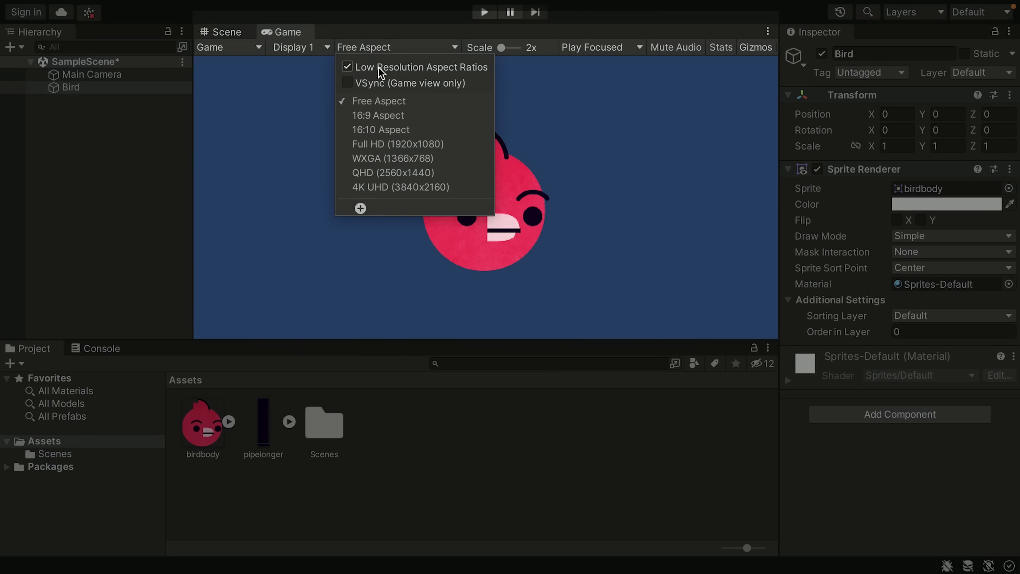
click(407, 144)
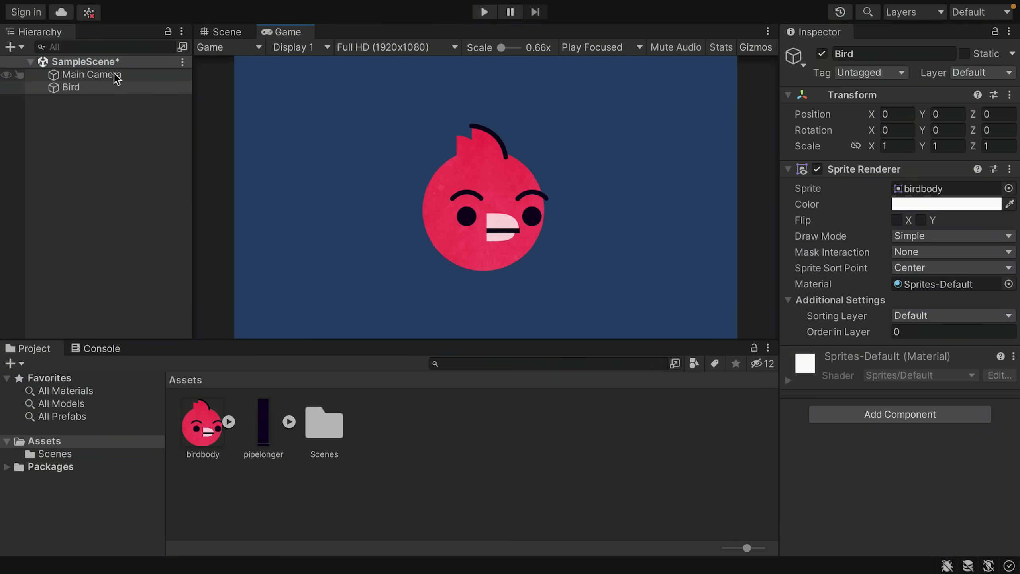
- Increase the Main Camera's orthographic size to about 13.23
click(114, 74)
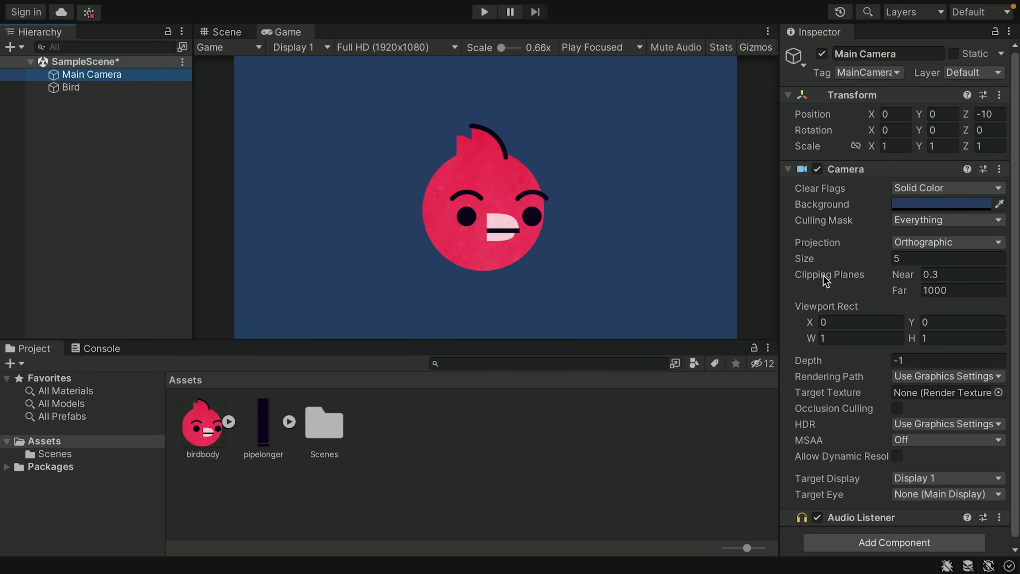
mouse_move(829, 274)
drag(811, 256, 980, 261)
- Set the Main Camera's background to the light pink colour F4A8A2 and run the game
click(940, 204)
drag(1011, 320, 931, 278)
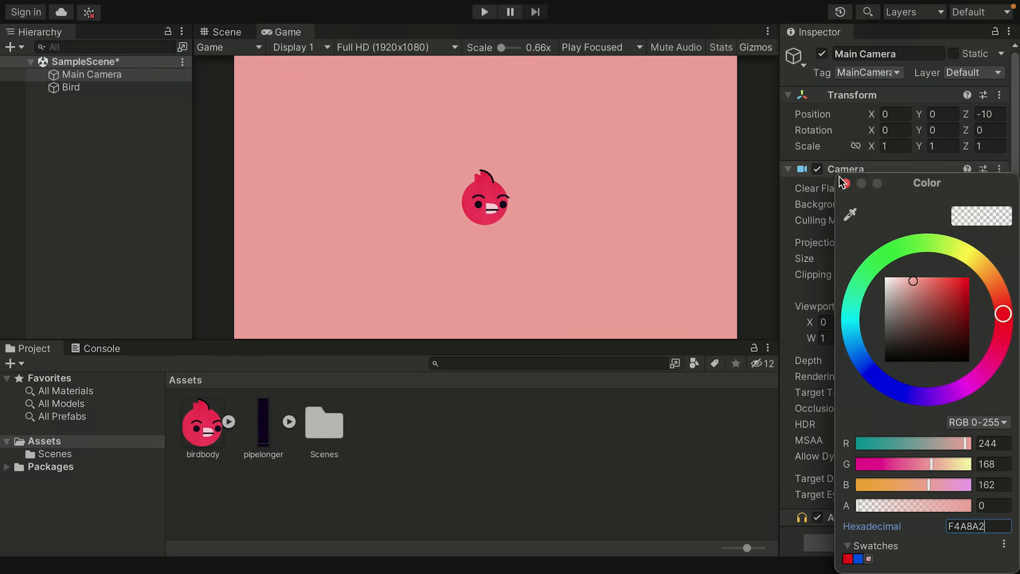
click(845, 181)
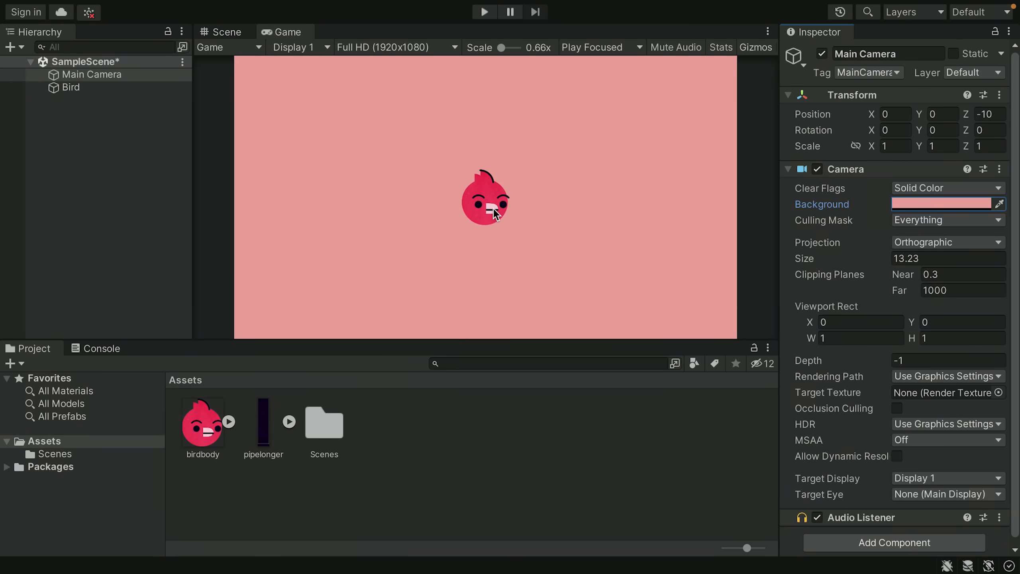
click(484, 12)
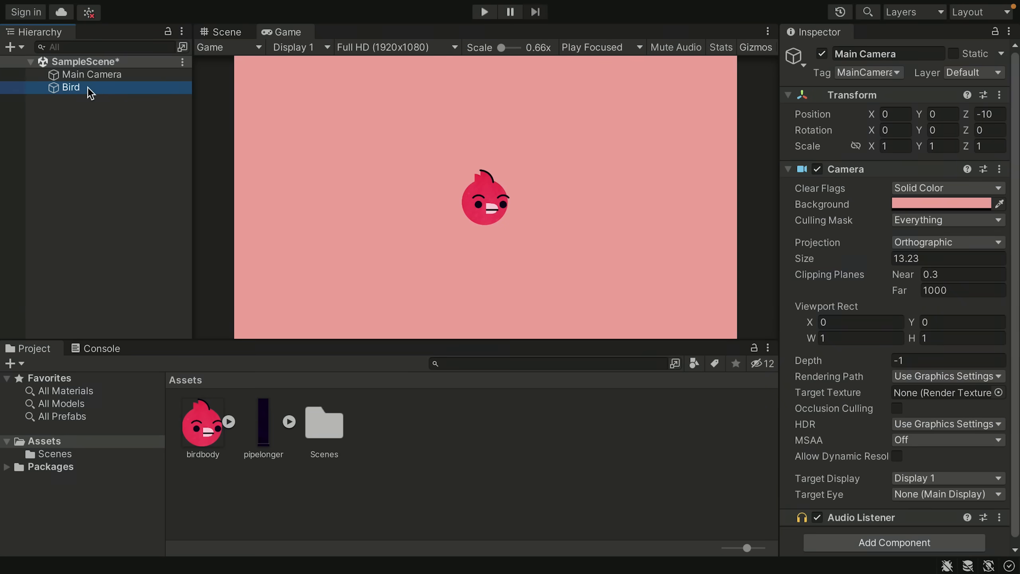
- Add a Rigidbody 2D component to the Bird and run the game to test its physics
click(91, 87)
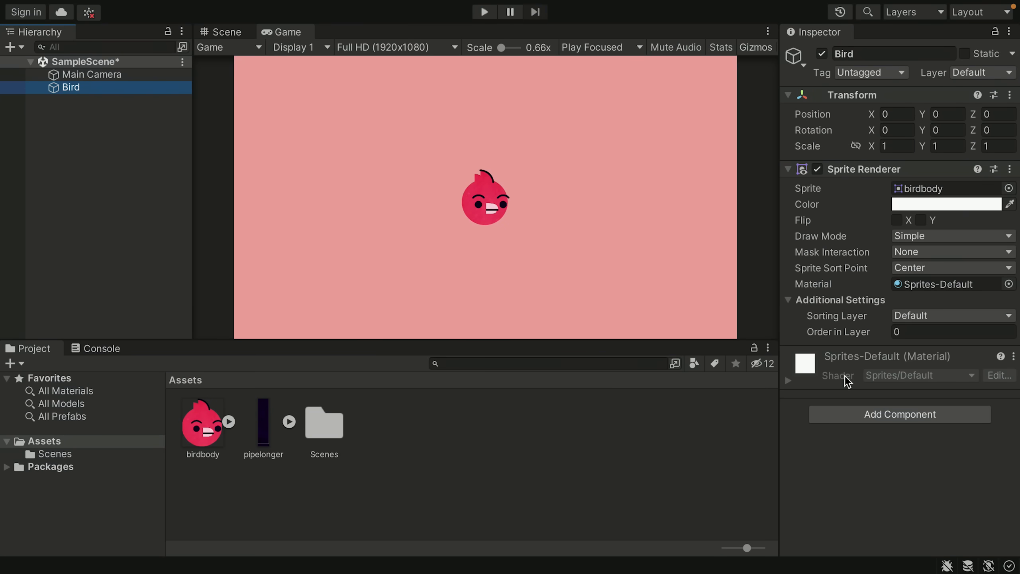
click(857, 414)
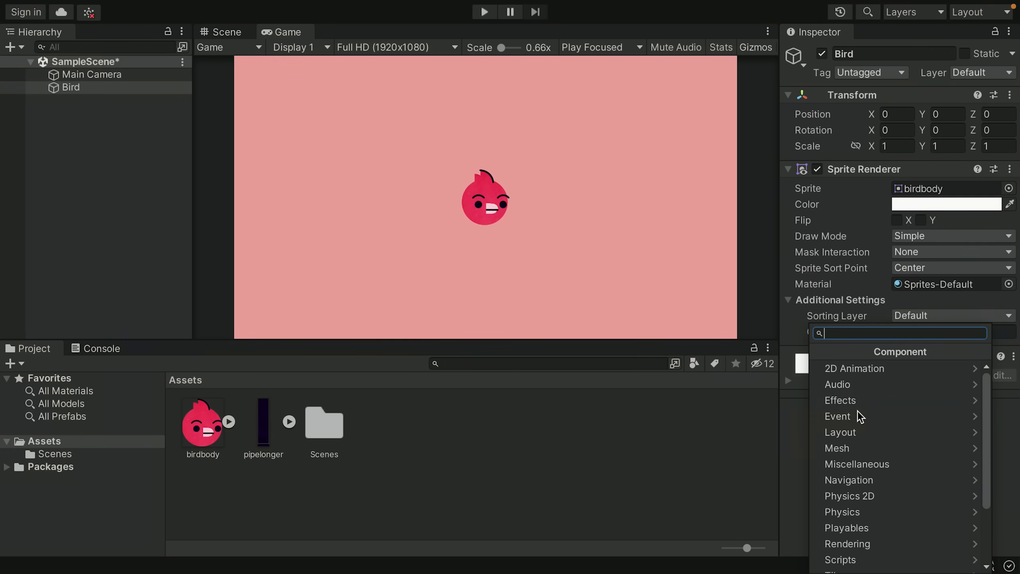
click(858, 497)
scroll(864, 422, down, 2)
scroll(863, 435, down, 2)
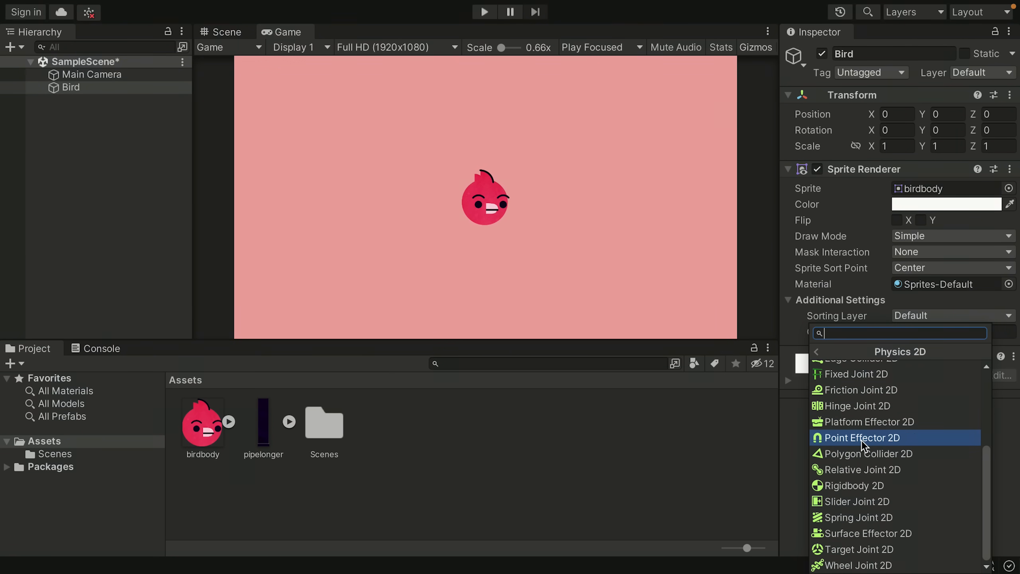
click(857, 480)
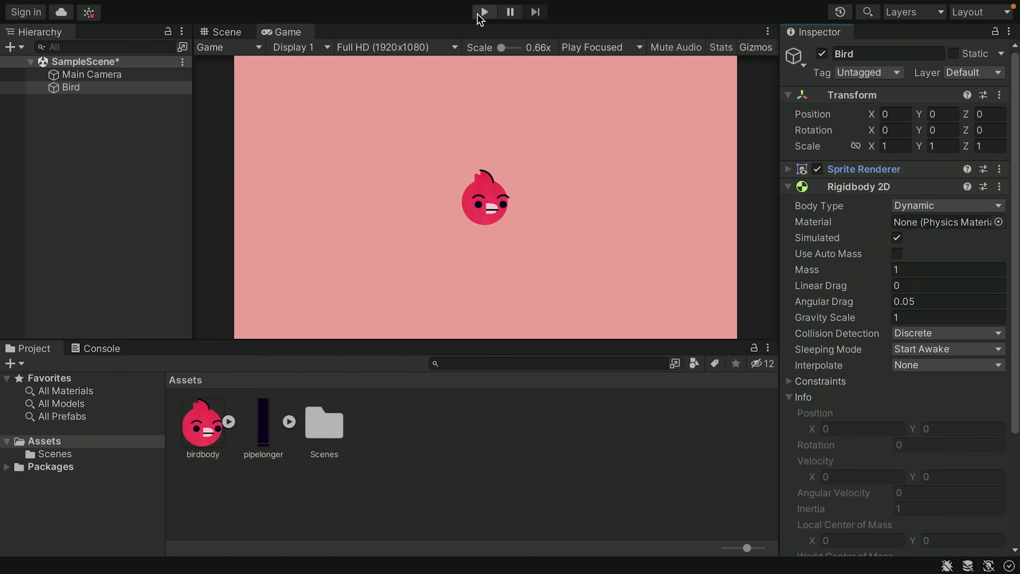
click(477, 13)
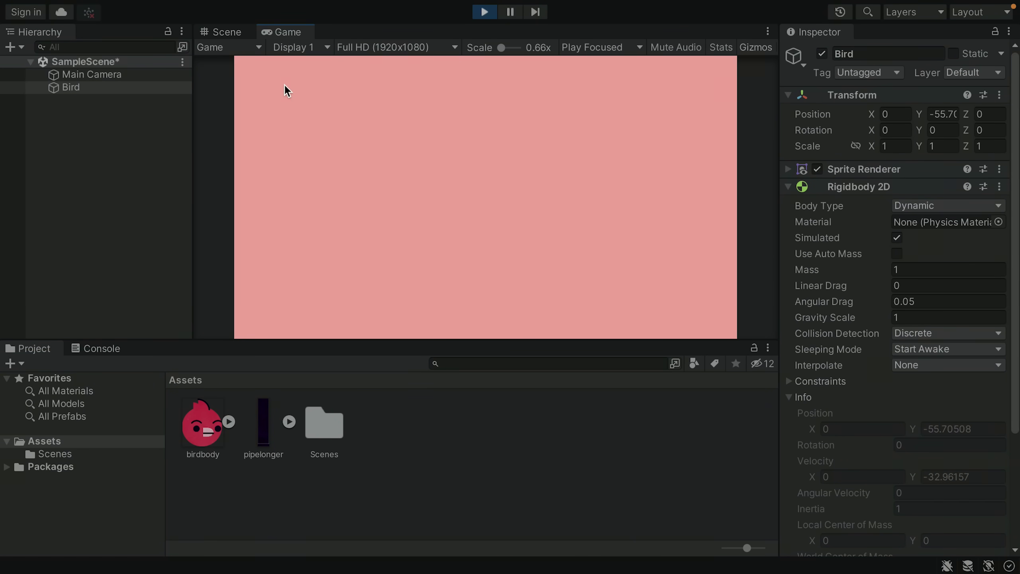
- Add a Circle Collider 2D component to the Bird
click(879, 264)
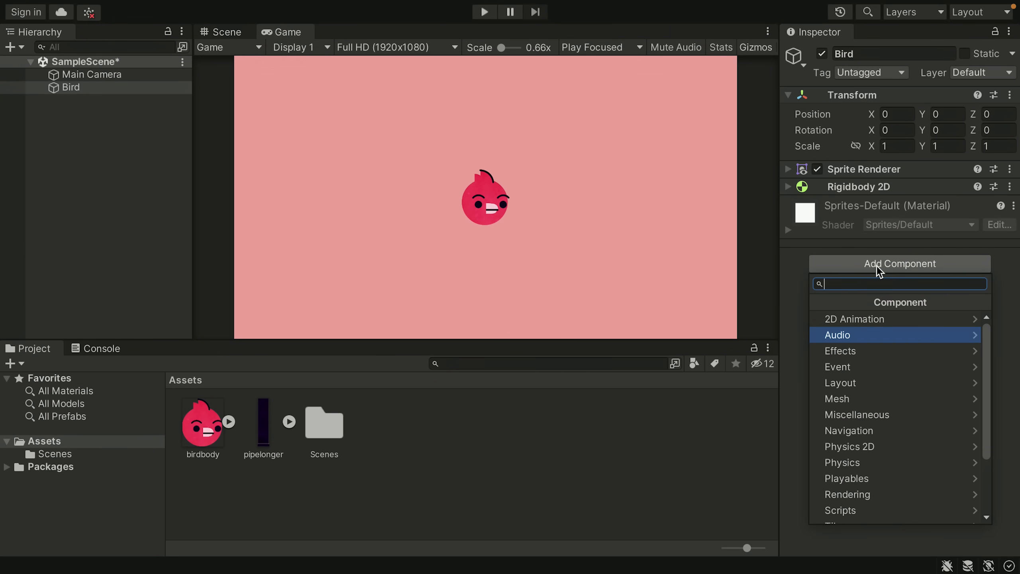
text(colli)
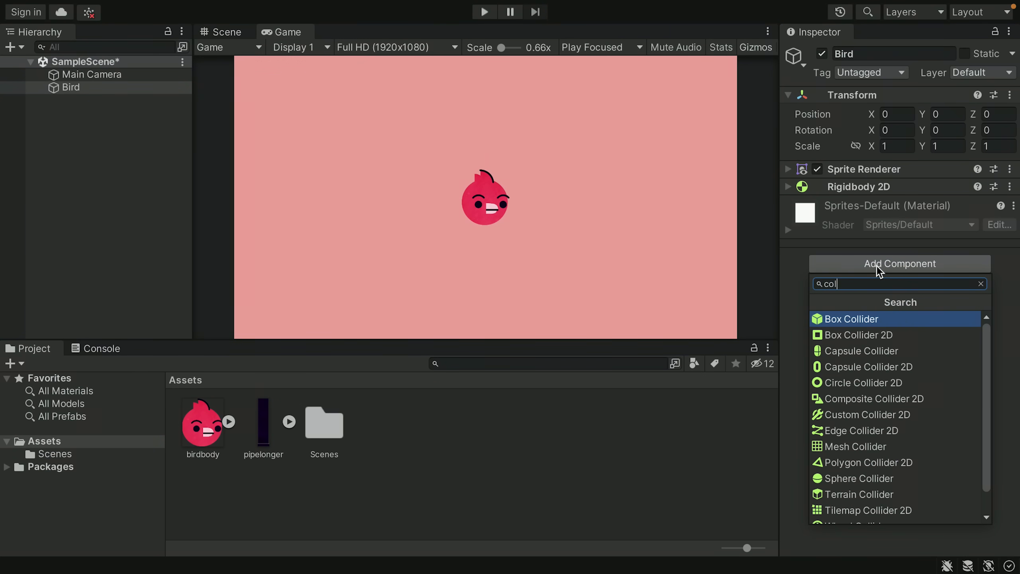
click(874, 384)
- In the Scene view, fit the circle collider to the bird's body with offset X -0.03, Y -0.45 and a smaller radius
click(221, 32)
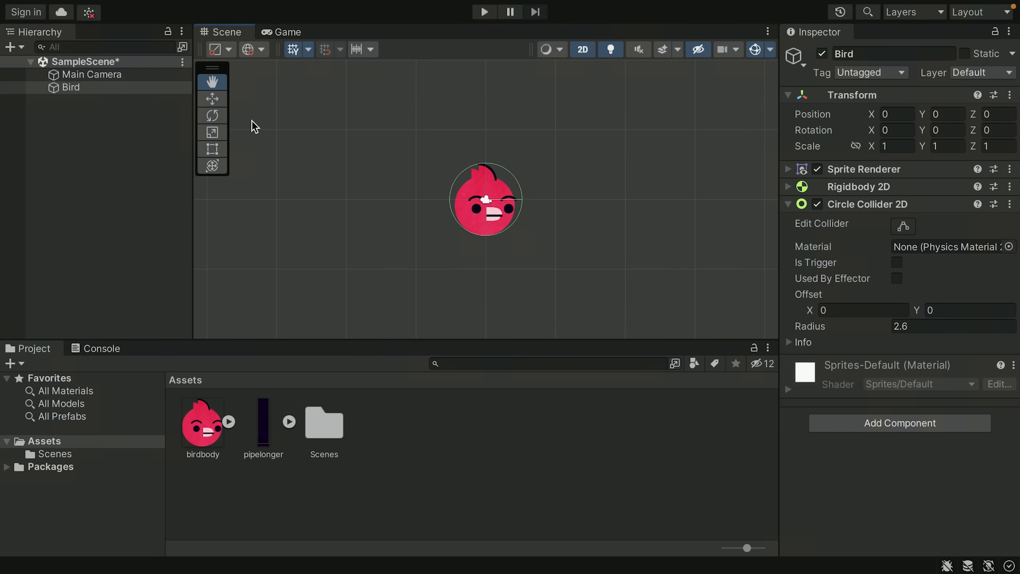
drag(810, 309, 805, 310)
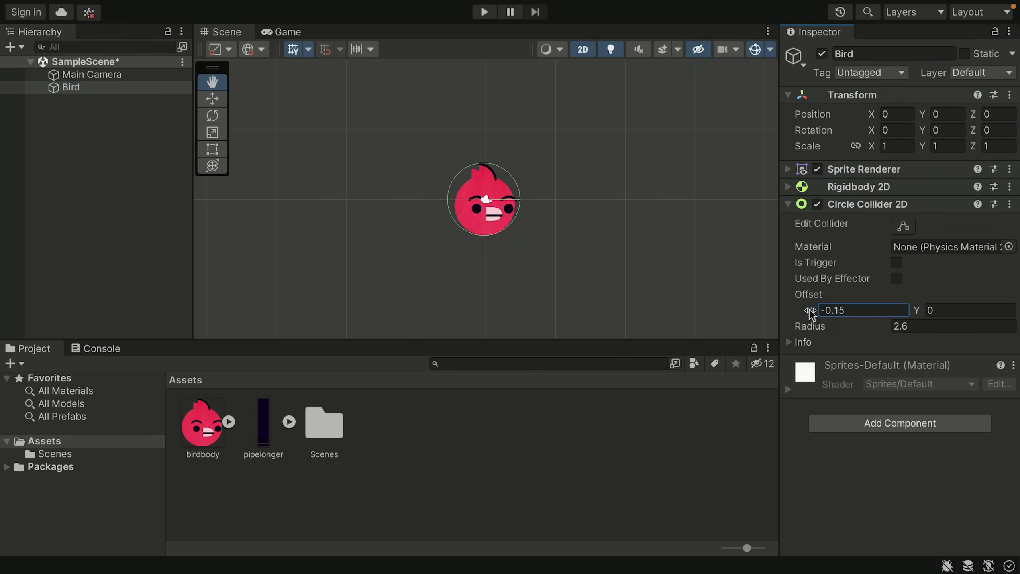
drag(921, 312, 907, 314)
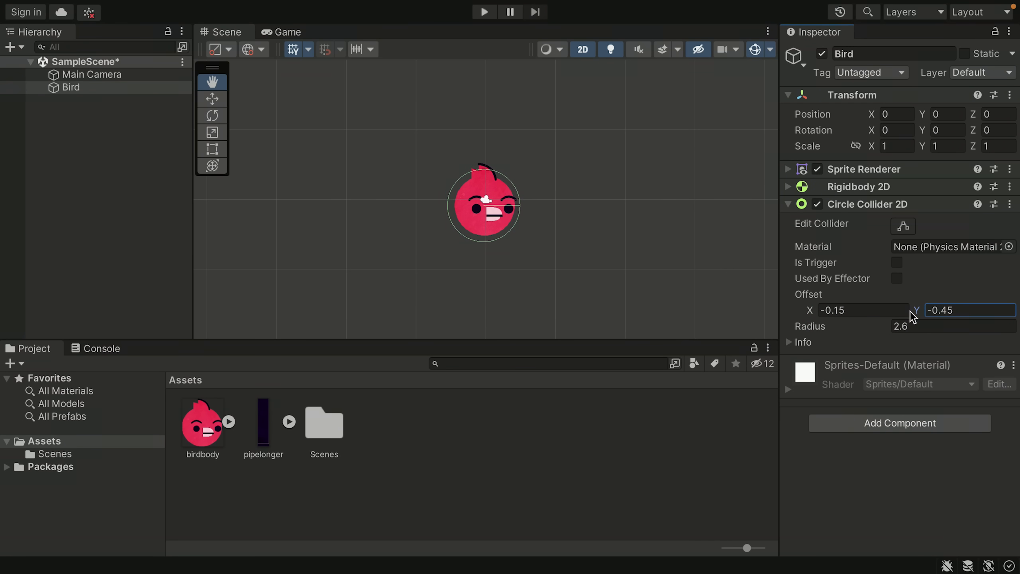
drag(809, 315, 811, 321)
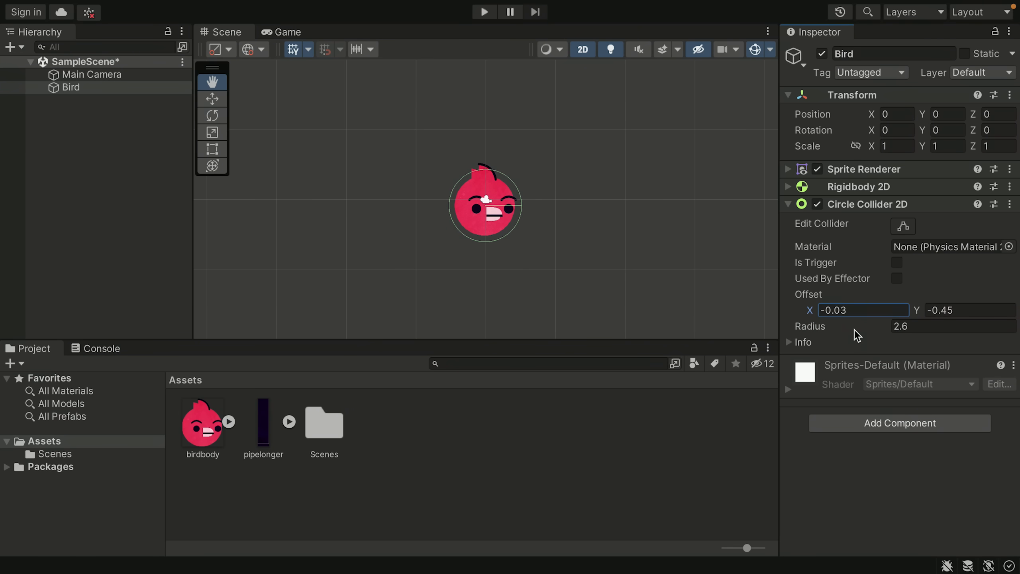
drag(885, 329, 865, 330)
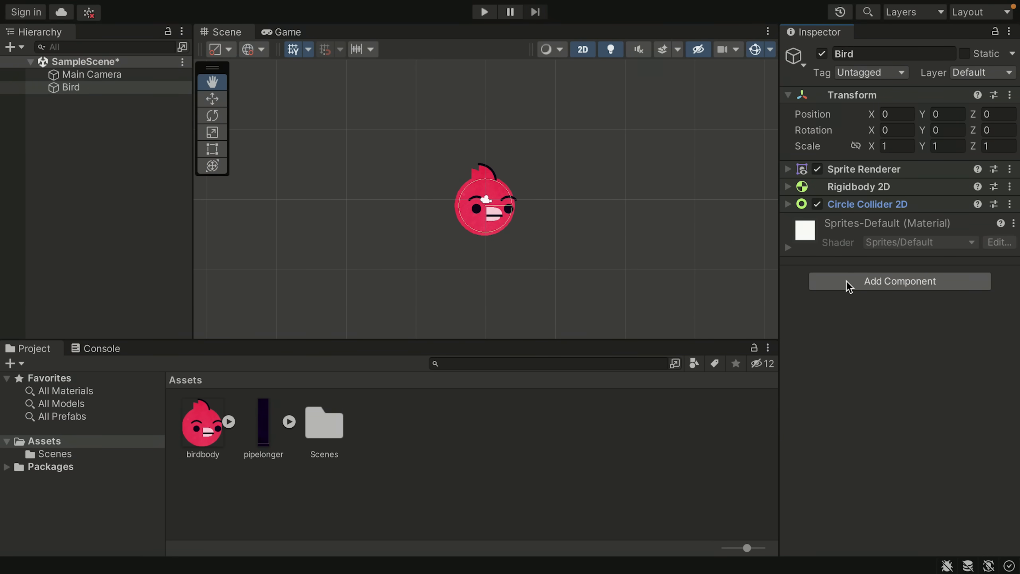
- Create a new script named BirdScript as a component of the Bird and open it in Visual Studio
click(849, 283)
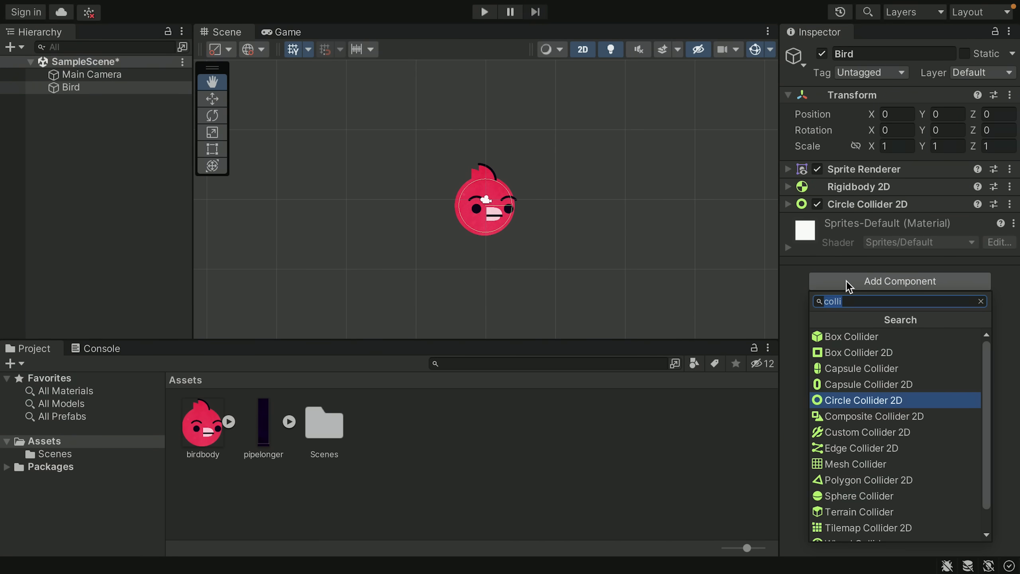
click(980, 301)
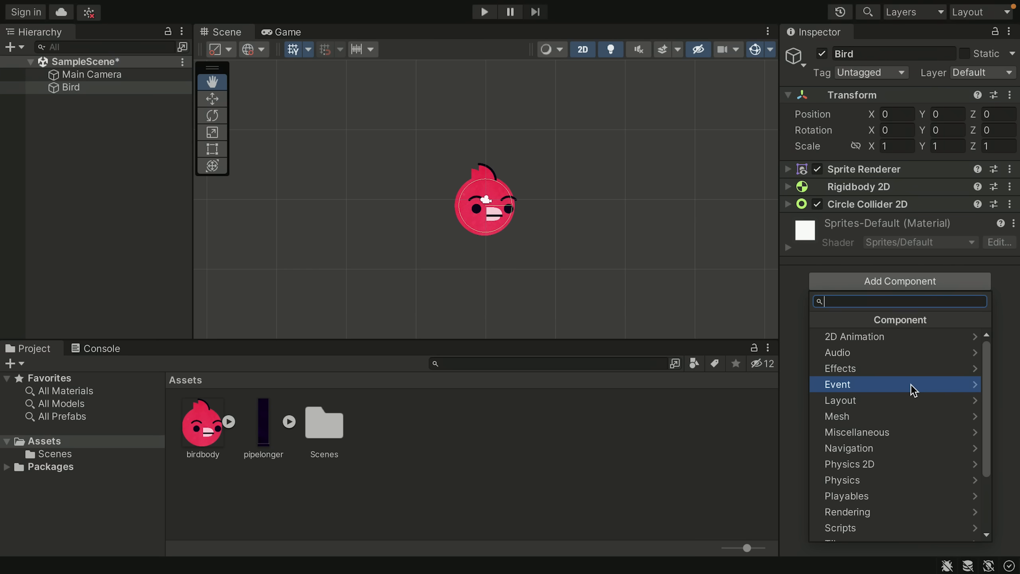
scroll(908, 418, down, 2)
scroll(909, 419, down, 3)
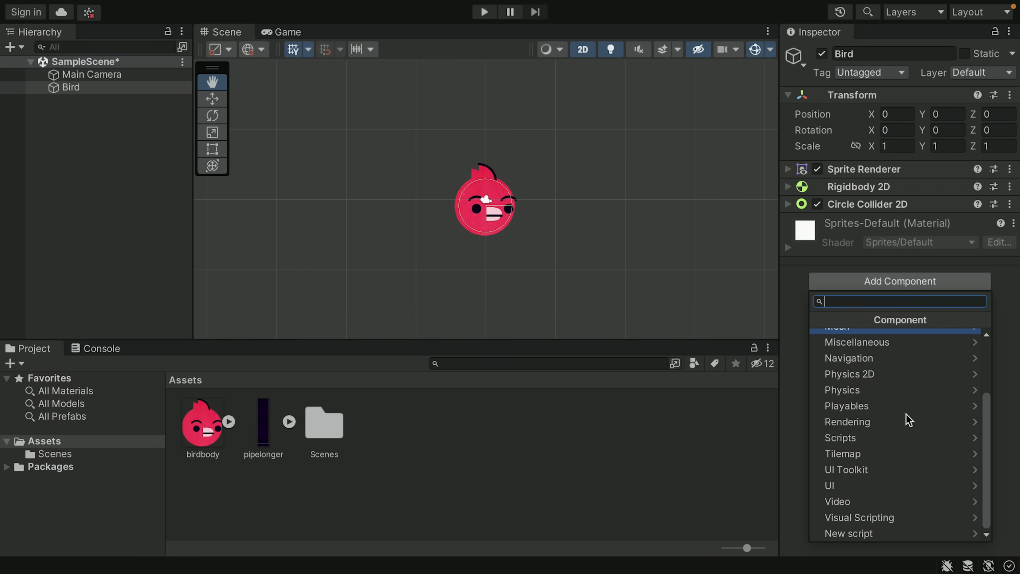
click(862, 535)
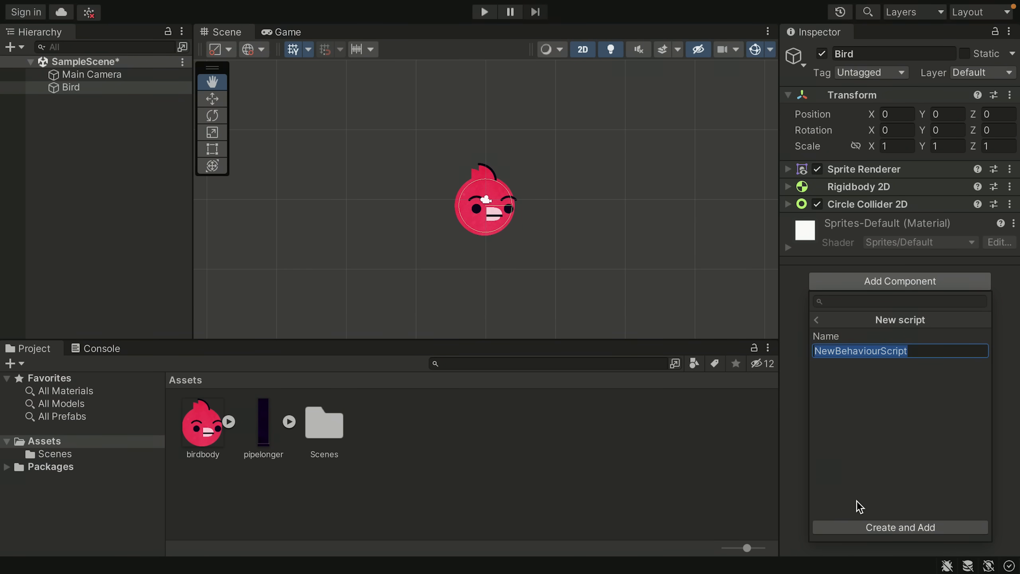
text(BirdScrip)
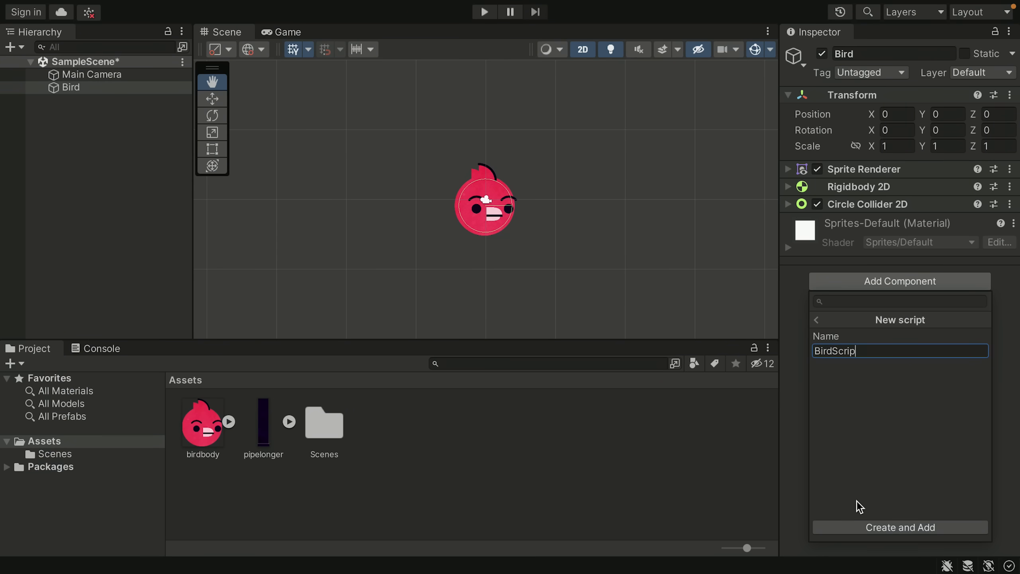
text(t)
key(Return)
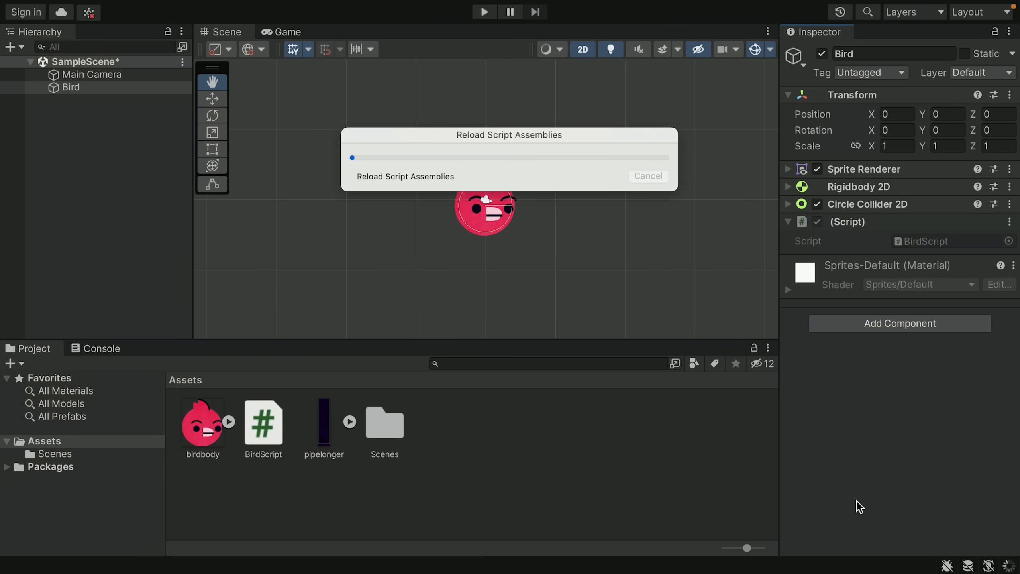
double_click(926, 242)
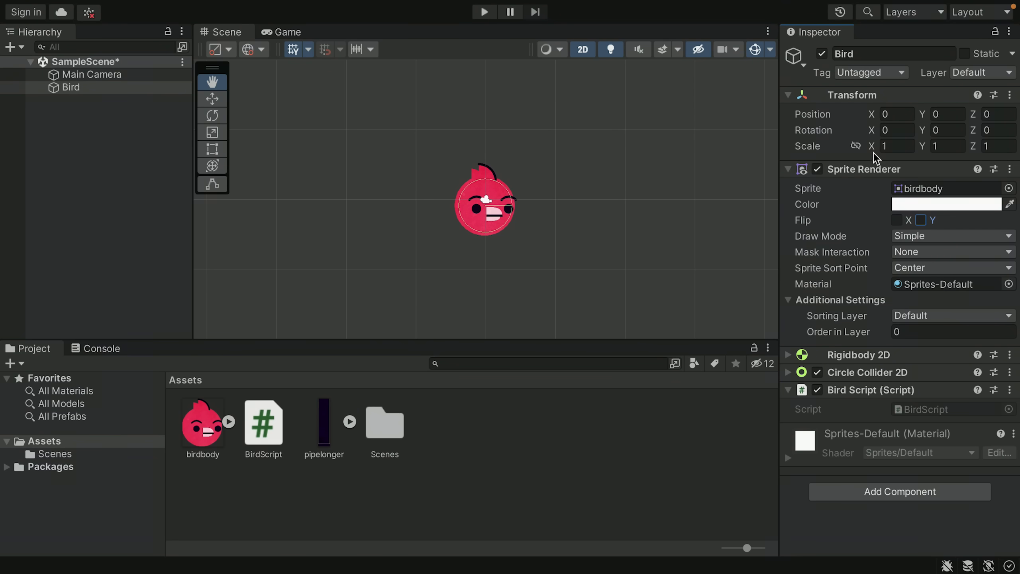
- Try changing the Bird's X scale and tinting its sprite blue, restoring the scale to 1 and the colour to white FFFFFF
drag(874, 151, 898, 153)
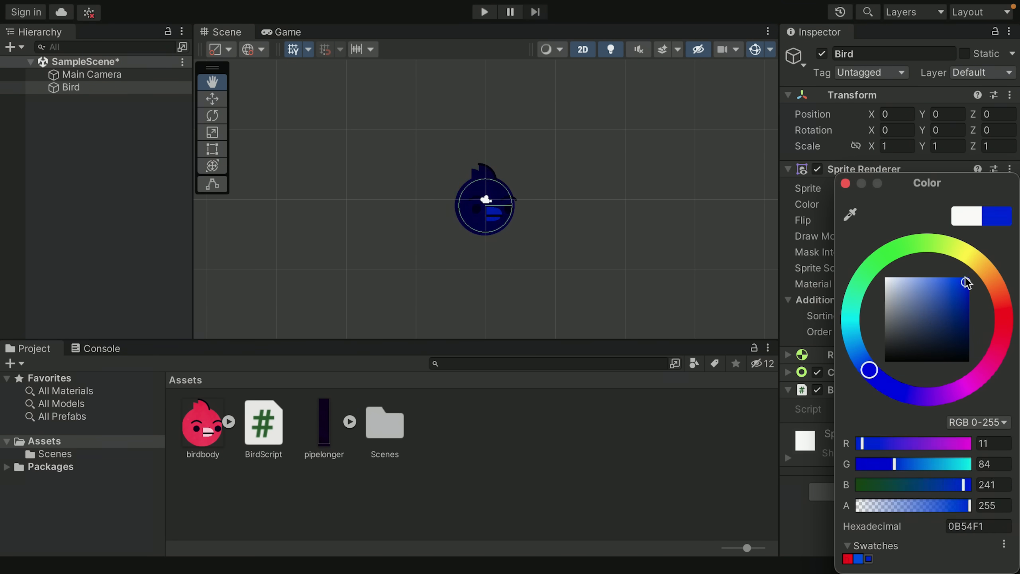
drag(960, 289, 823, 177)
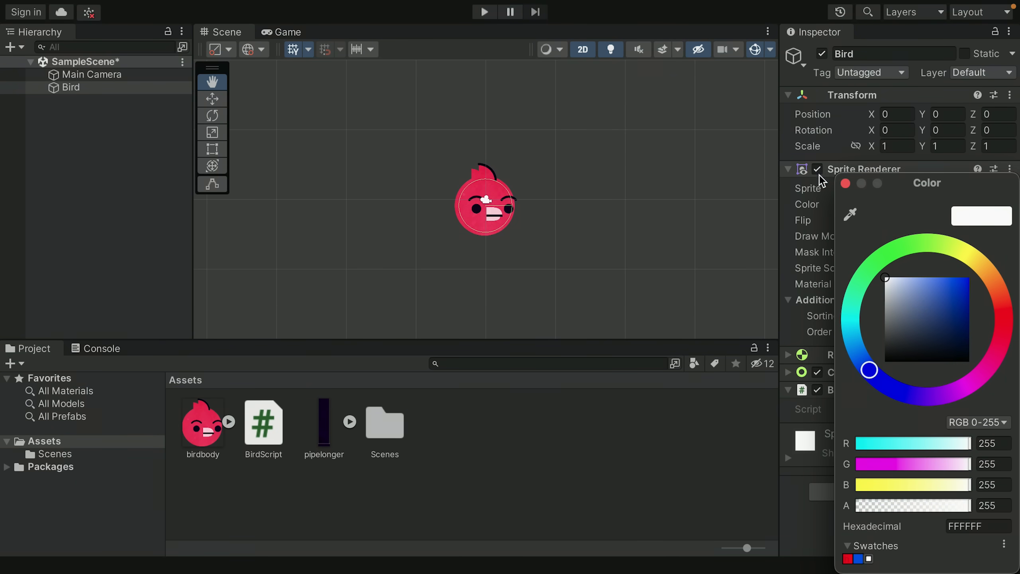
click(846, 184)
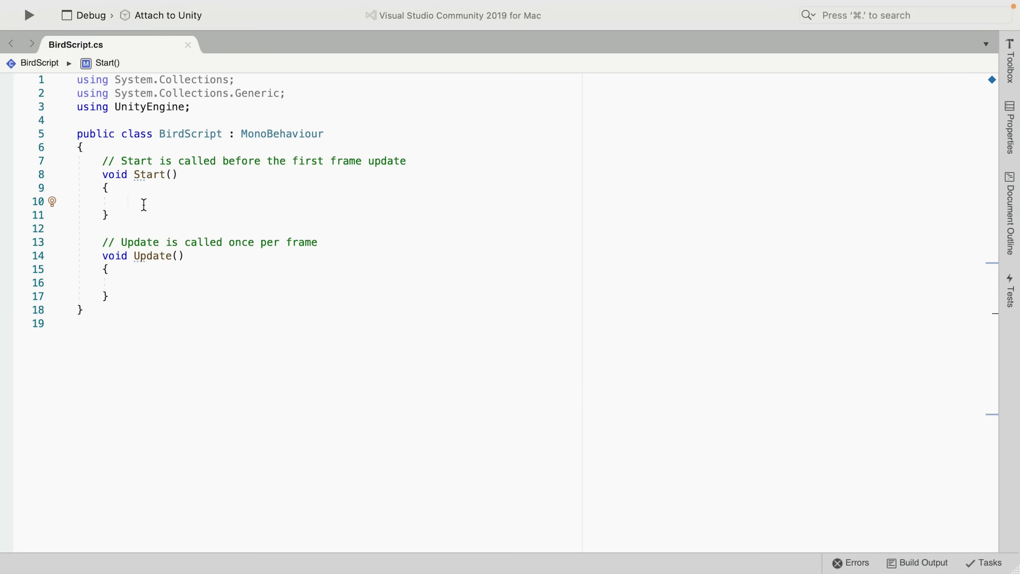
- In the Start method of BirdScript, write the statement gameObject.name = "Bob Birdington"; using the suggested name property
text(gameObject)
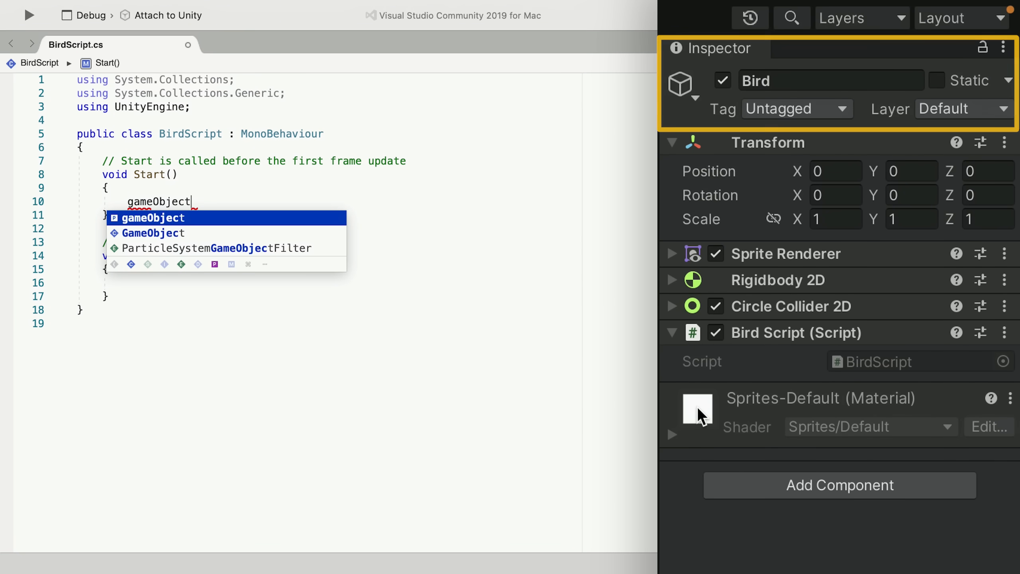
text(.)
scroll(228, 291, down, 3)
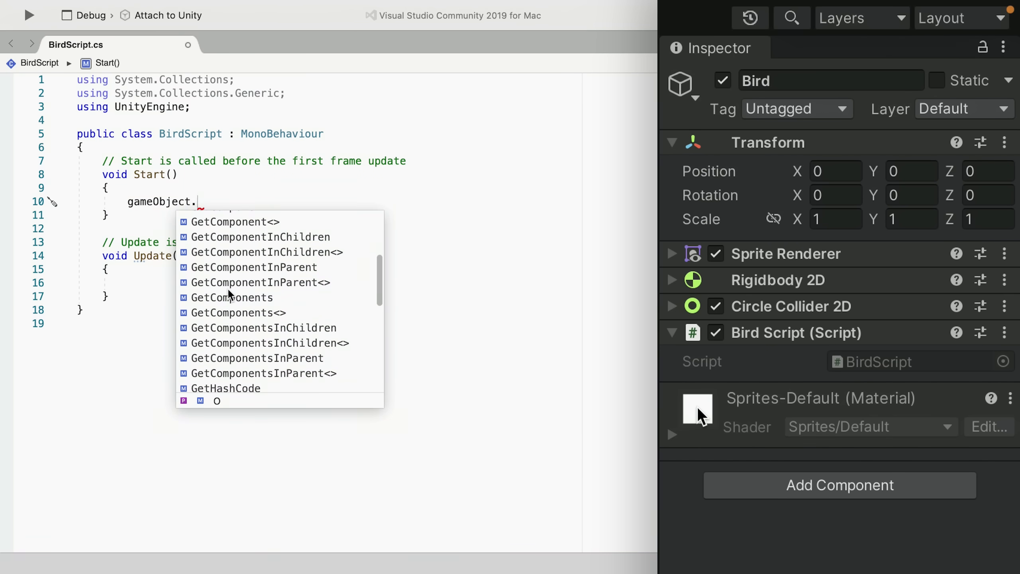
scroll(230, 295, up, 4)
scroll(229, 295, up, 2)
scroll(242, 294, down, 6)
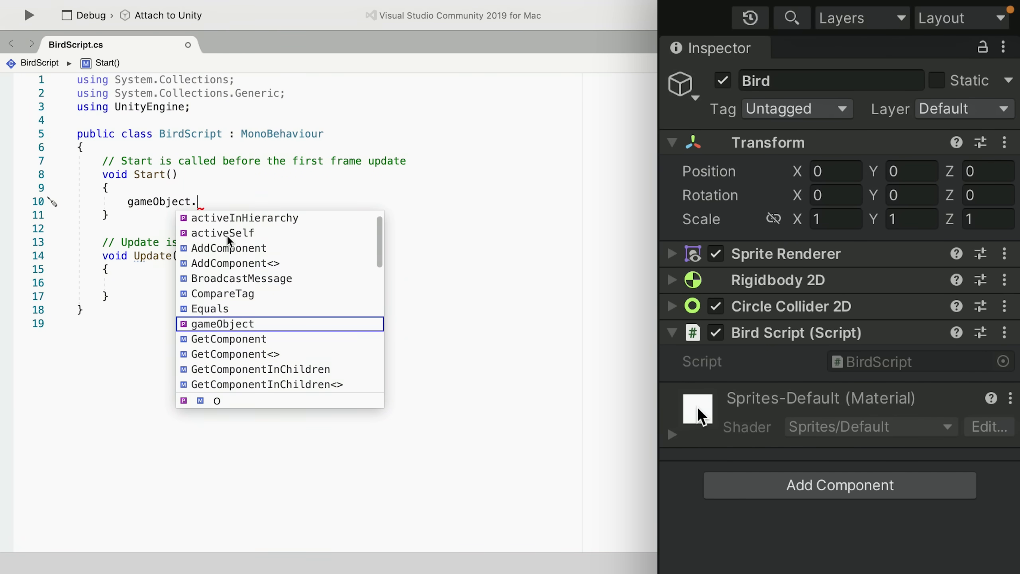
scroll(258, 290, down, 4)
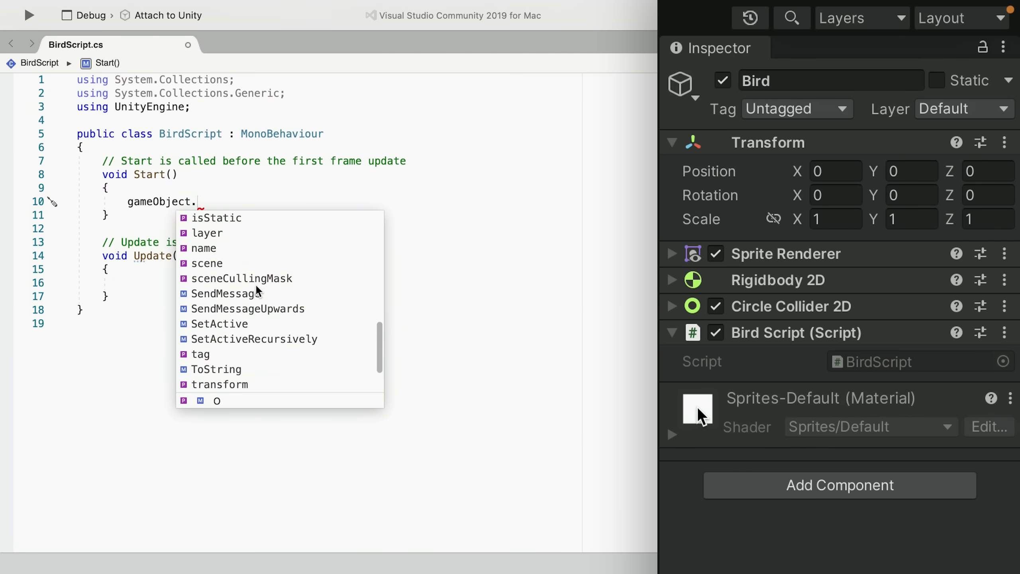
scroll(258, 290, up, 1)
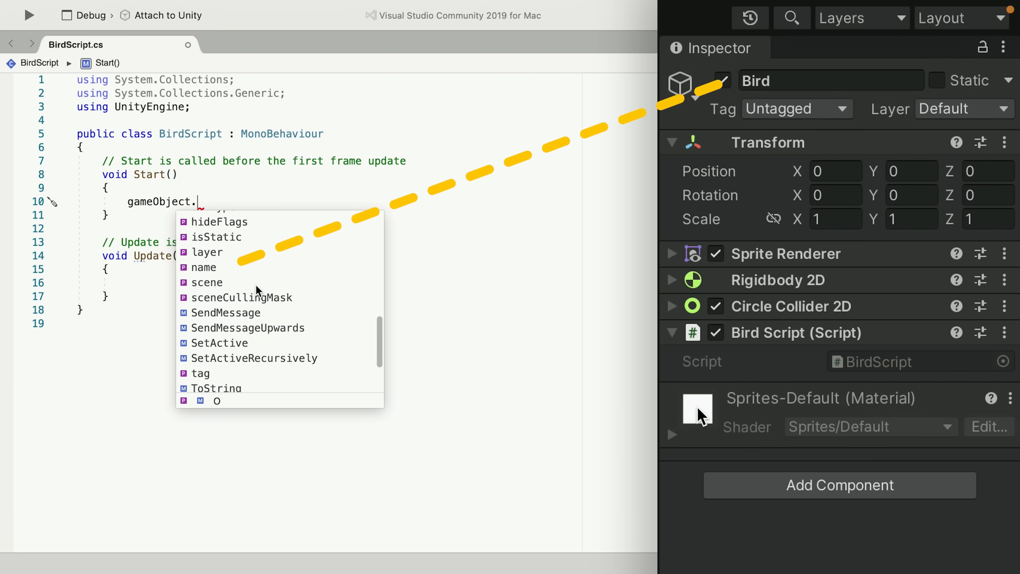
click(208, 267)
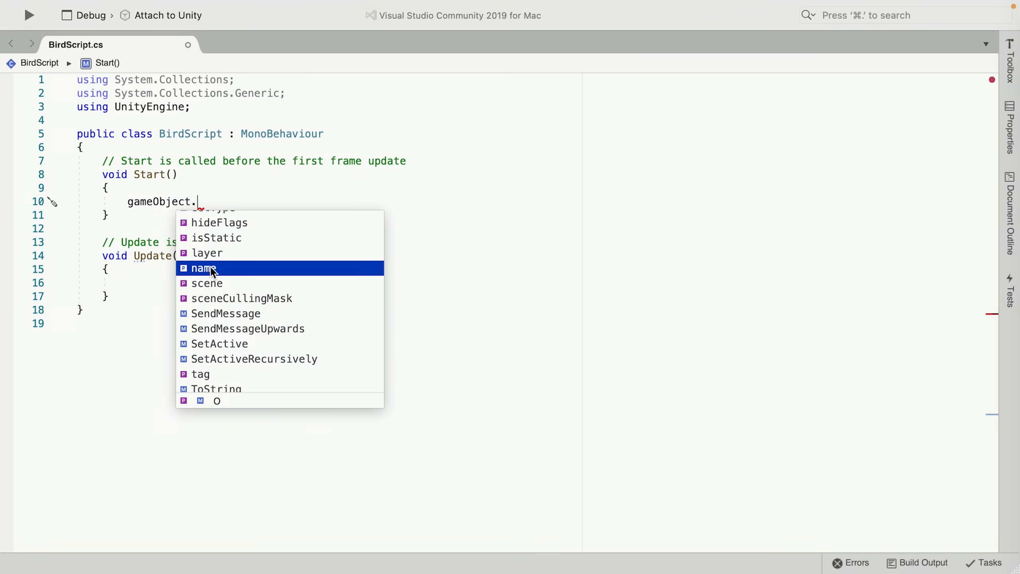
double_click(206, 268)
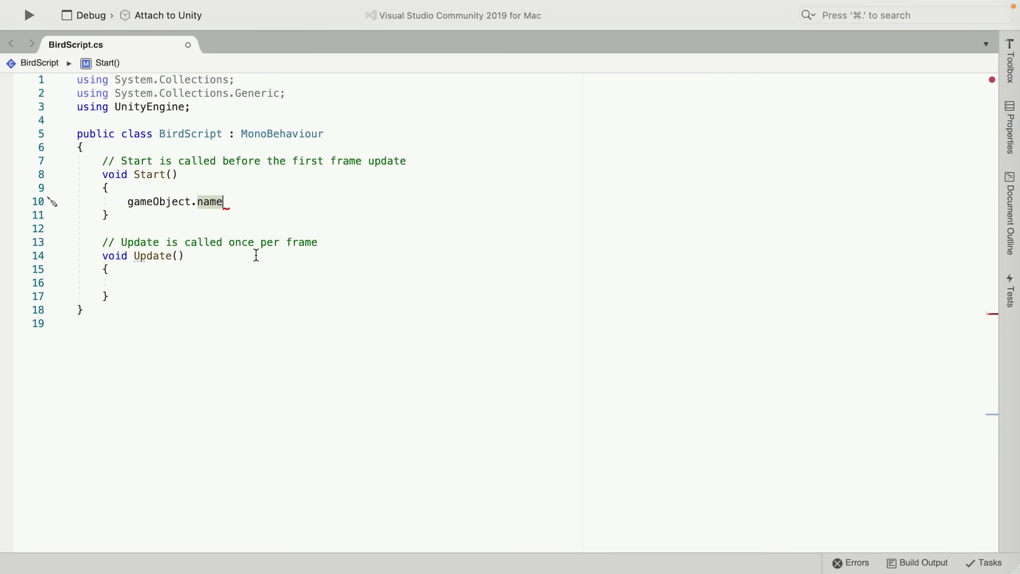
text(= "B)
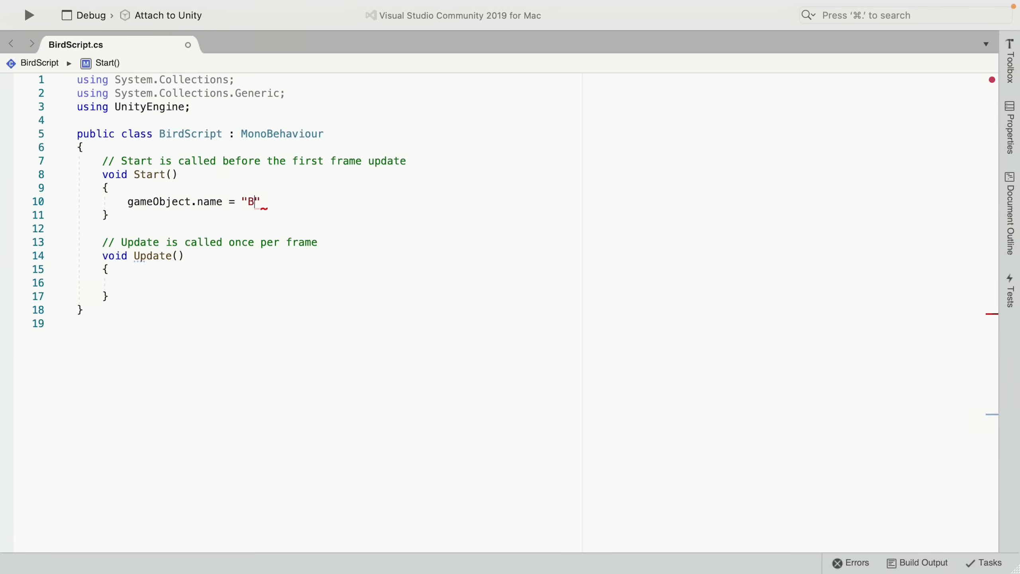
text(ob Birdington")
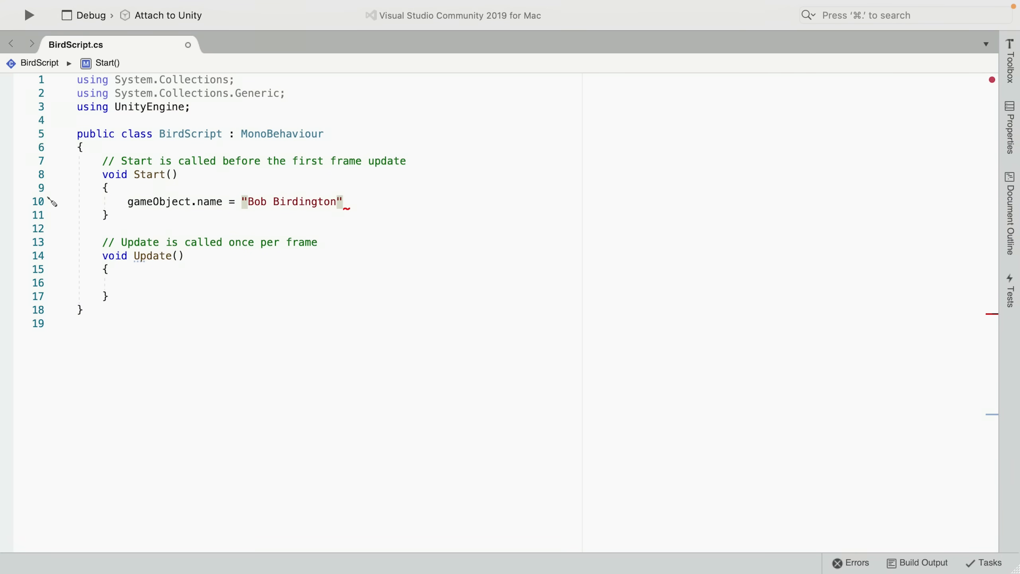
text(;)
- Save BirdScript, switch to Unity and run the game to check the Bird object's name
mouse_move(69, 4)
click(134, 9)
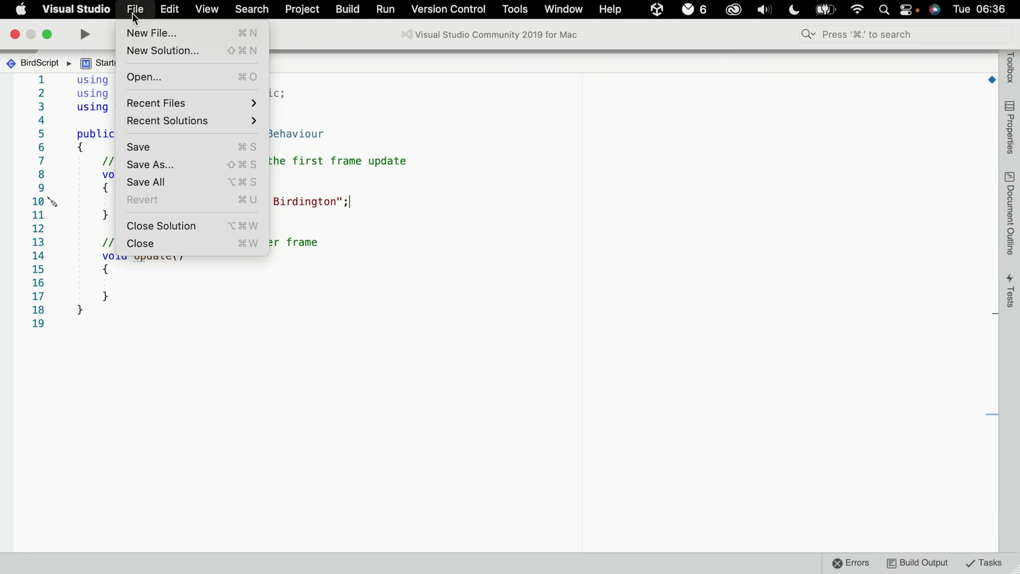
click(163, 146)
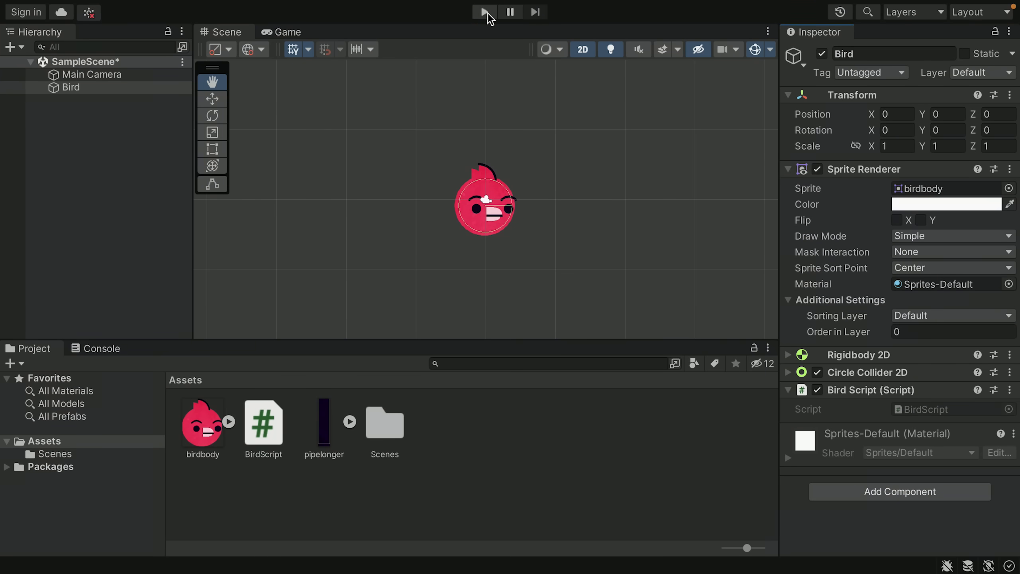
click(485, 12)
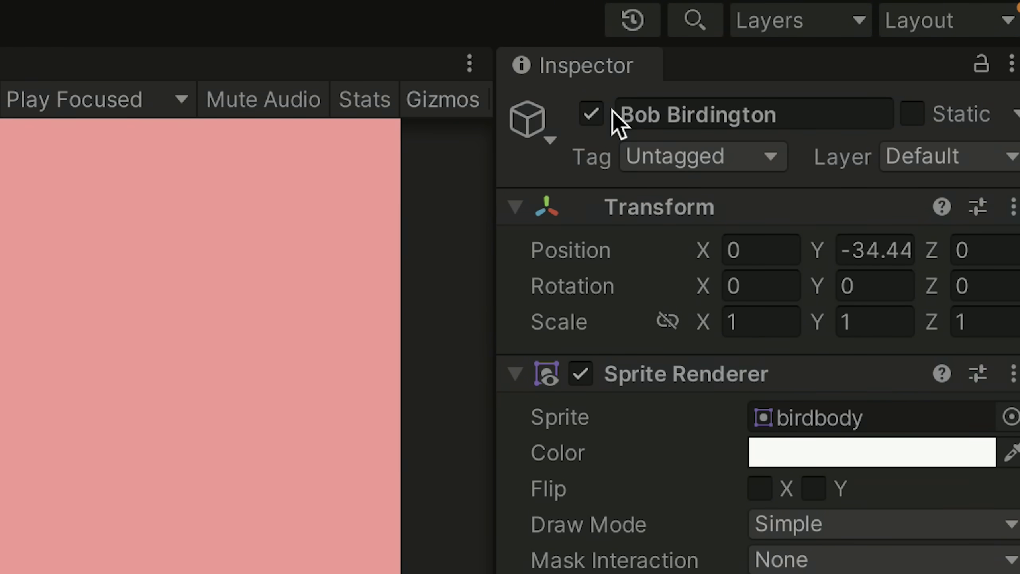
click(878, 53)
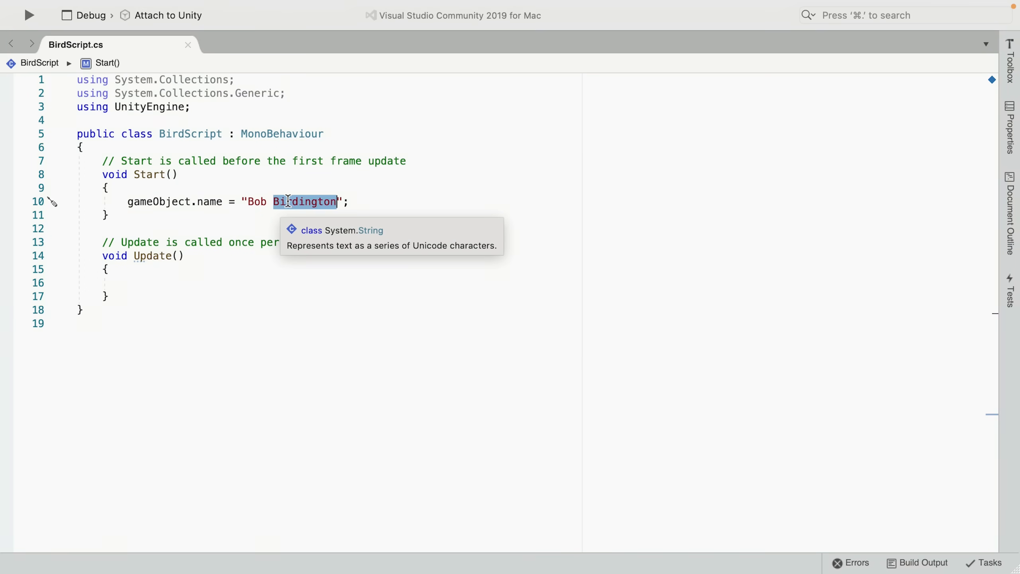
- Back in Visual Studio, delete the gameObject.name statement from the Start method, keeping an empty line in its body
triple_click(335, 203)
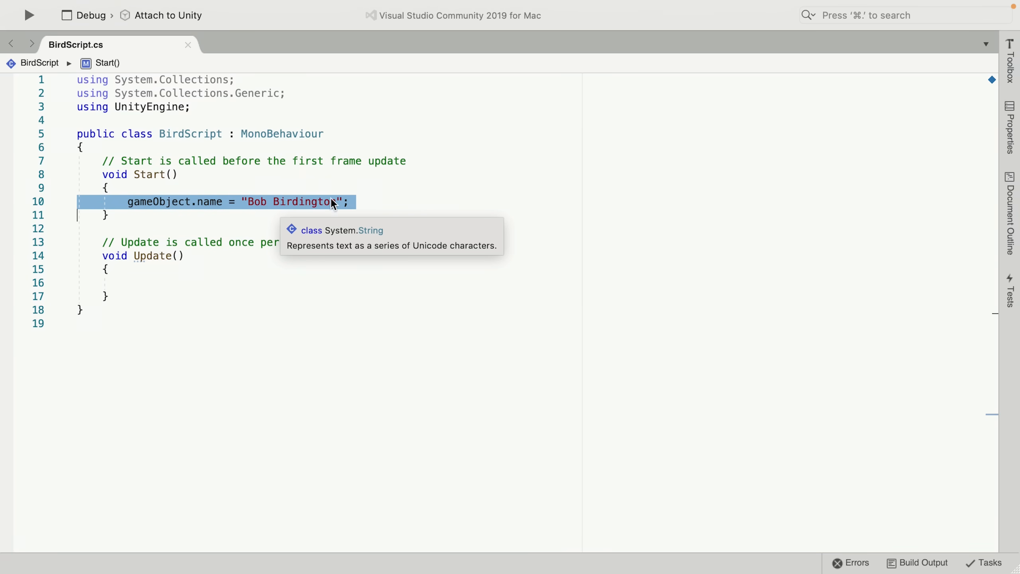
key(BackSpace)
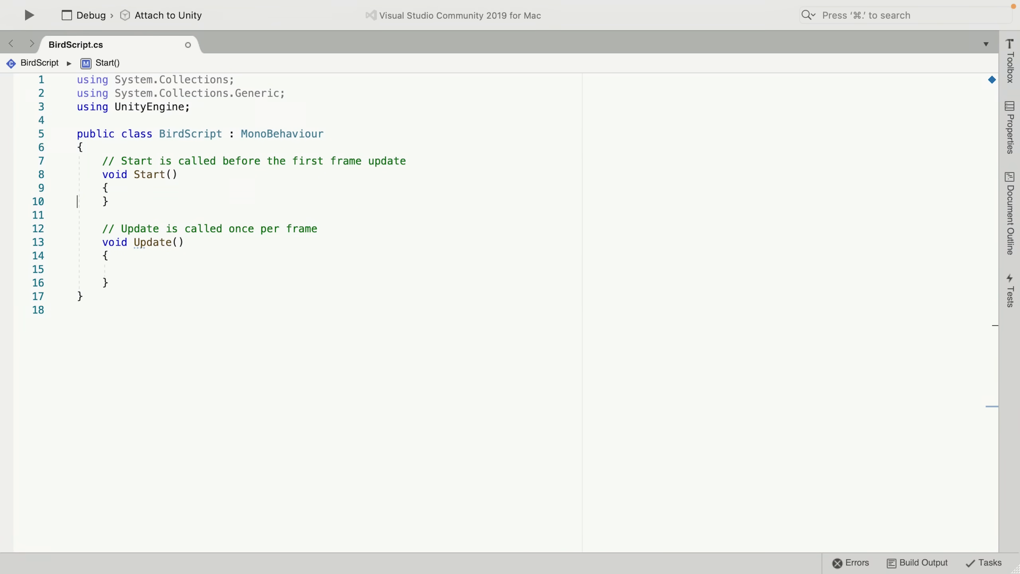
key(Return)
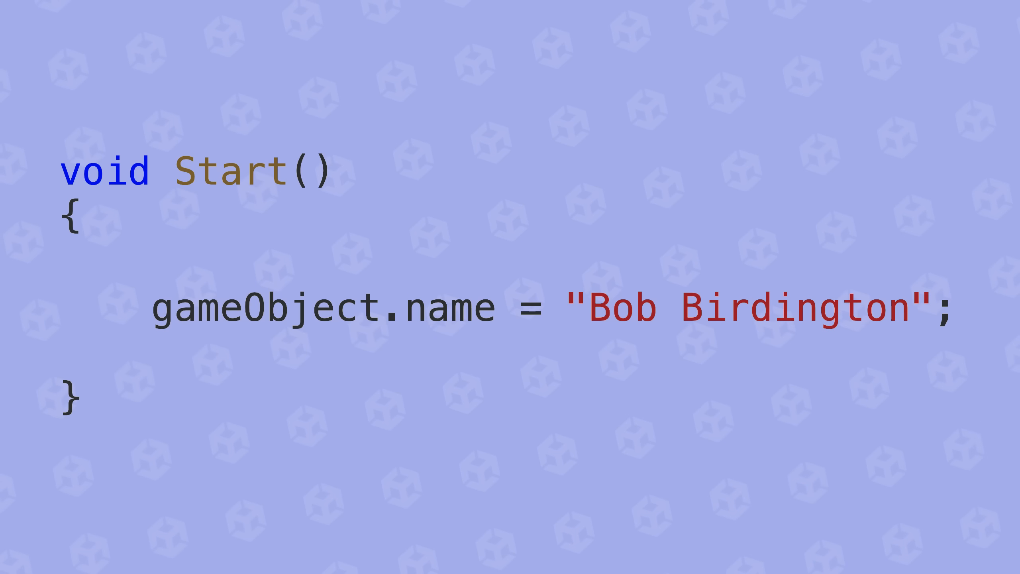